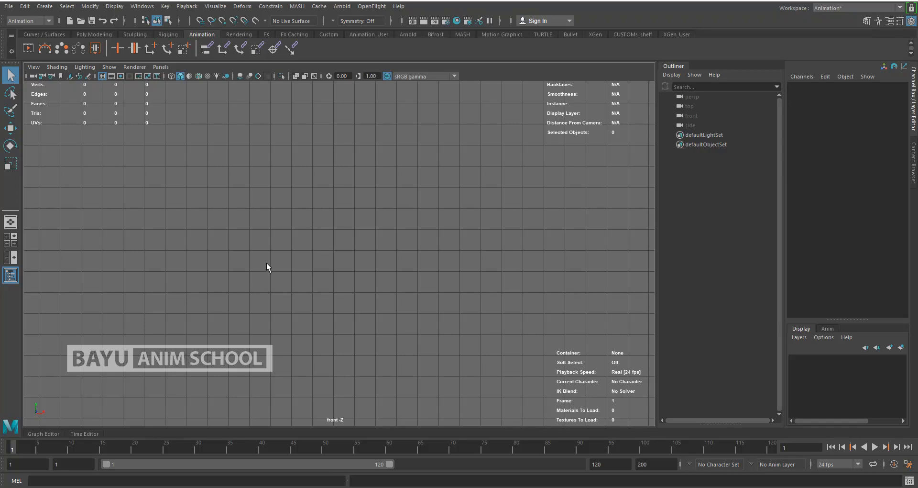
Switch the menu set to Rigging
left_click(42, 7)
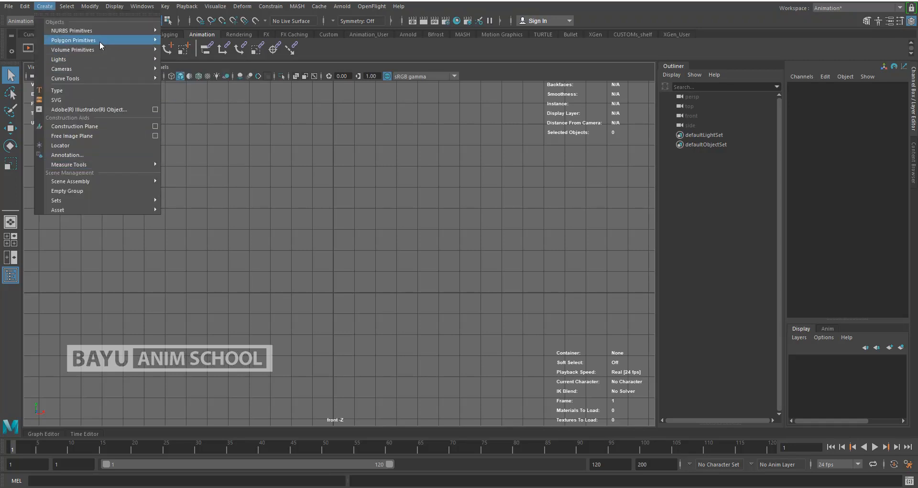
mouse_move(100, 49)
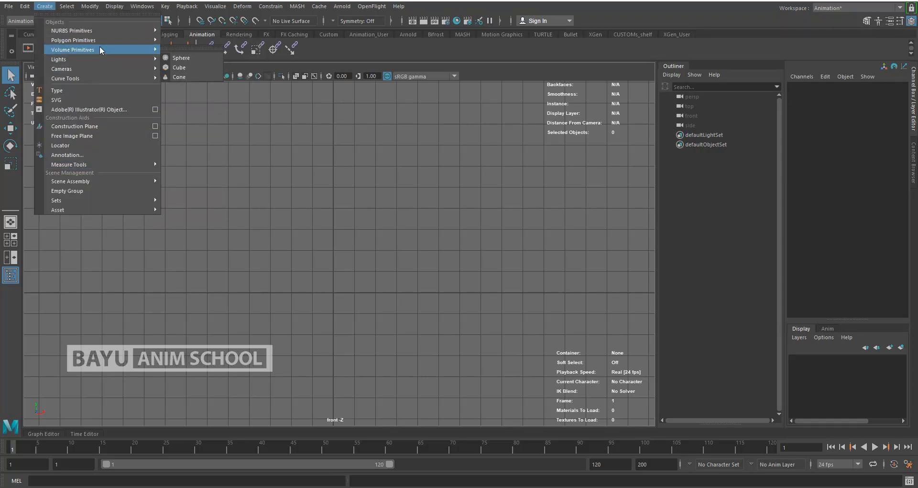
left_click(21, 21)
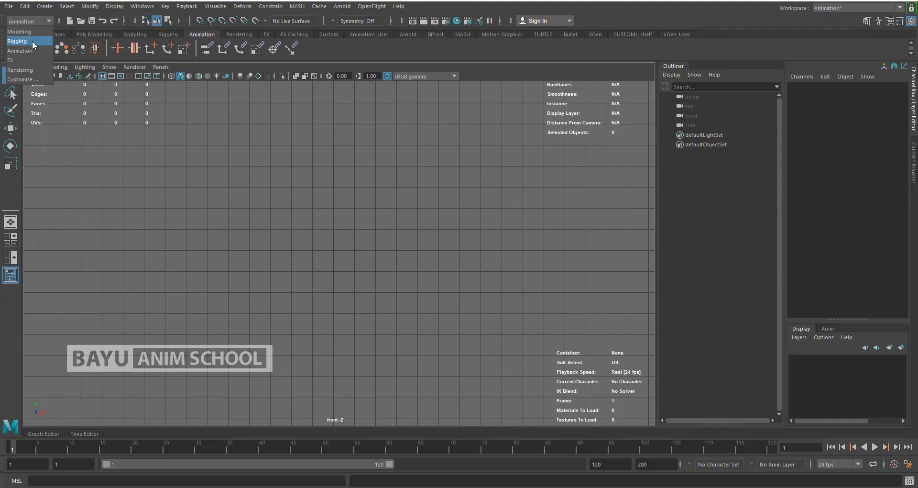
left_click(33, 41)
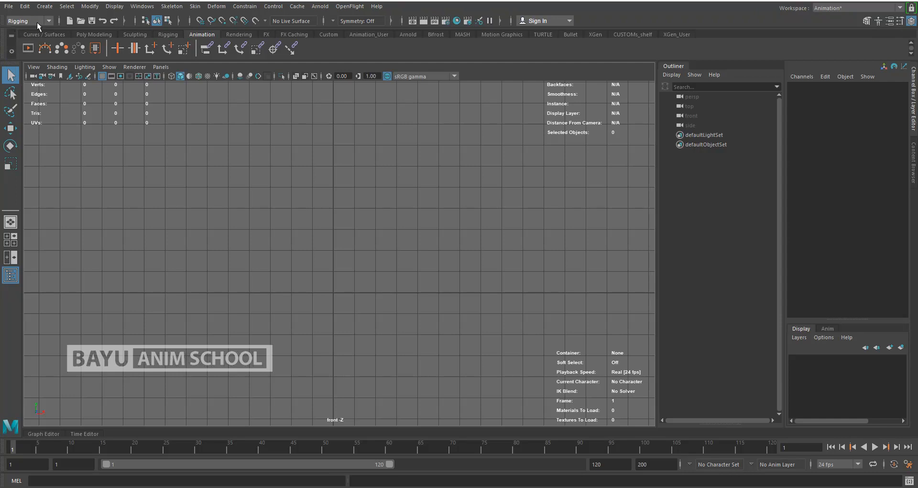
Draw a curved chain of eight joints across the front view, dipping in the middle and rising toward the far end
left_click(172, 6)
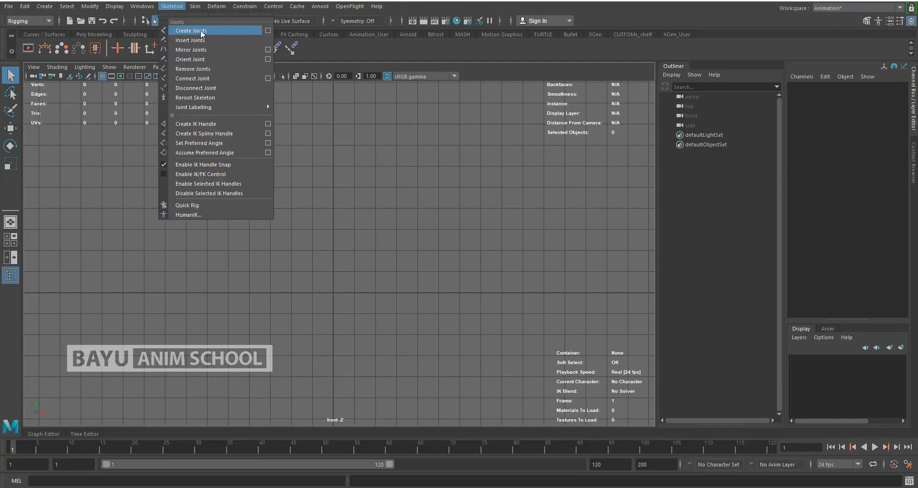
left_click(192, 30)
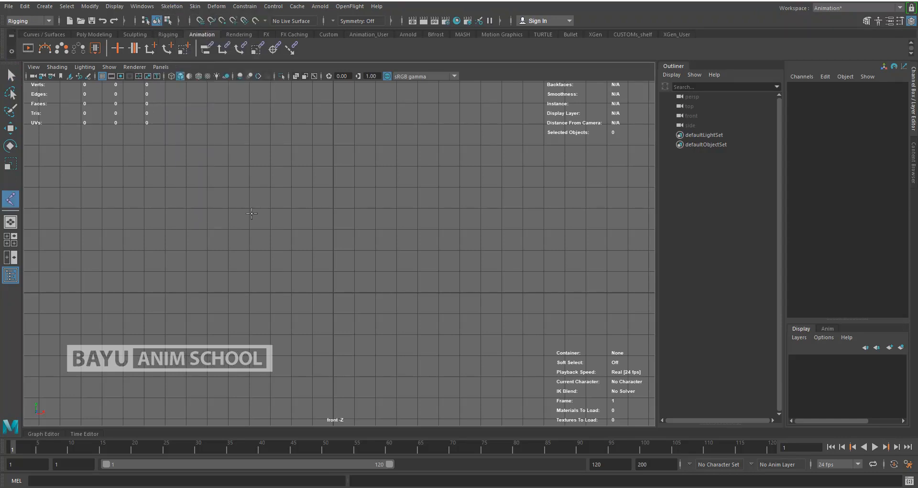
left_click(79, 266)
left_click(159, 293)
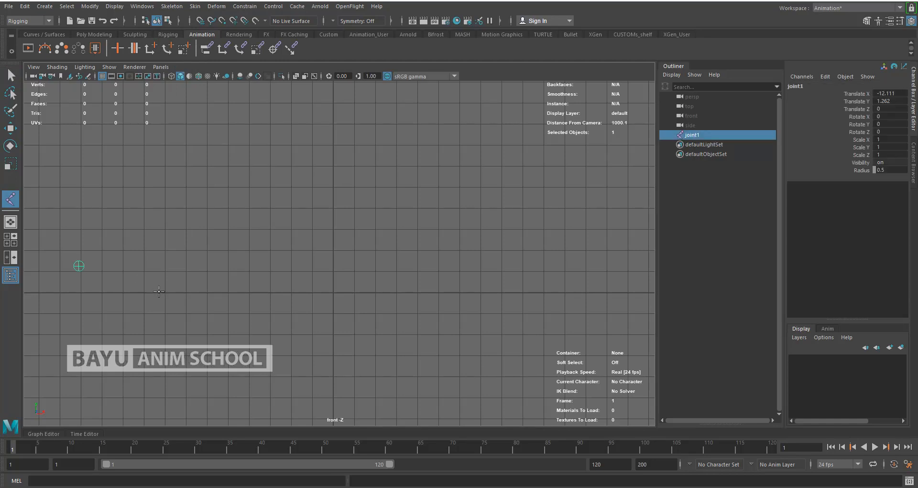
left_click(235, 301)
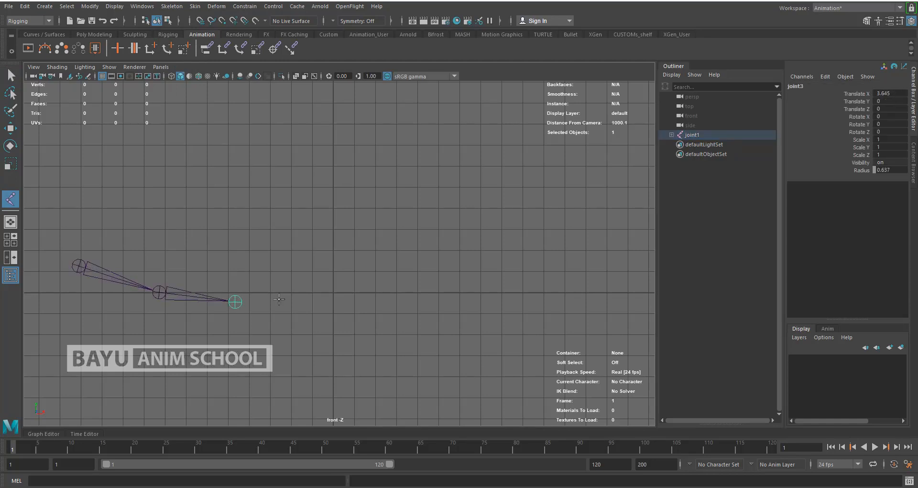
left_click(311, 302)
left_click(402, 292)
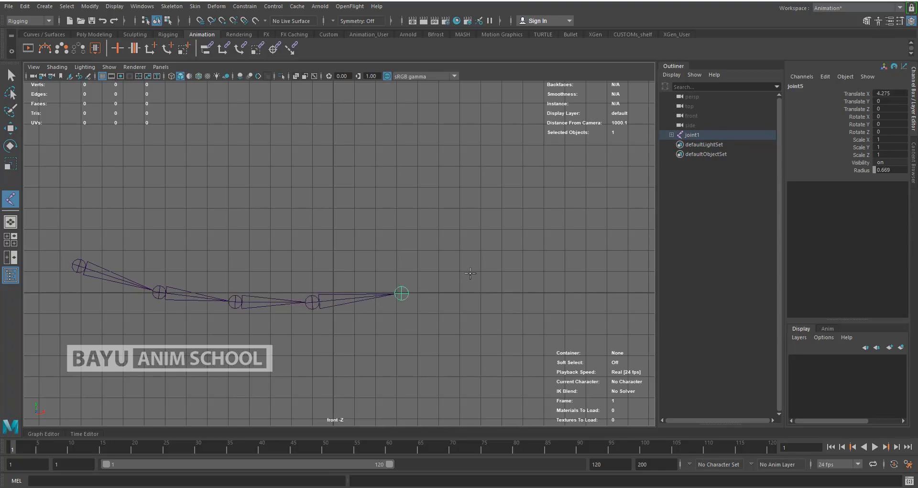
left_click(470, 272)
left_click(530, 230)
left_click(584, 178)
key("q")
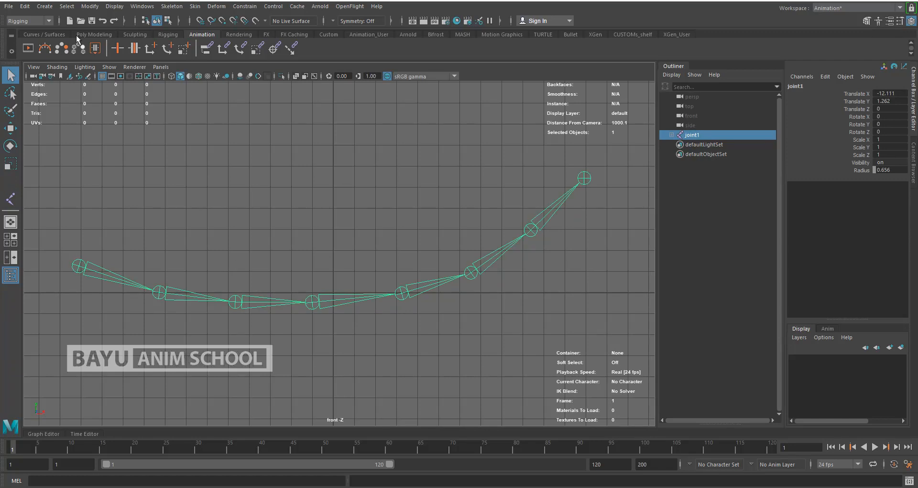
left_click(45, 6)
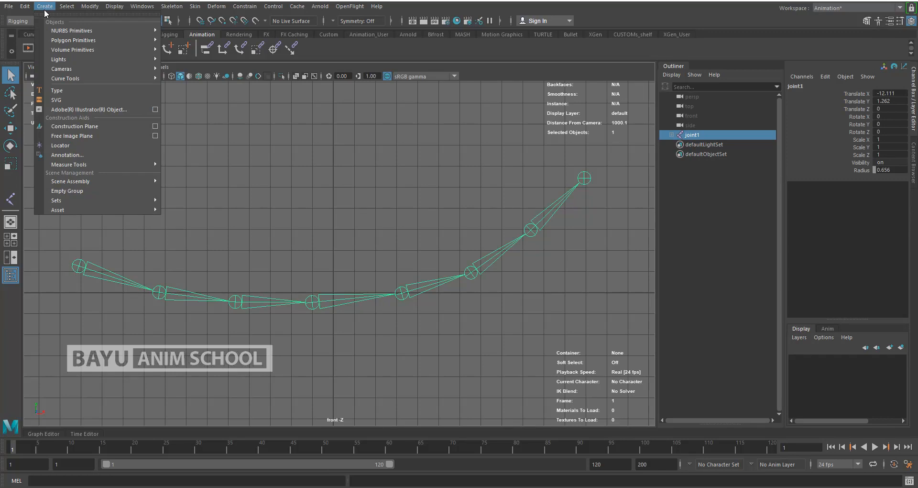
left_click(230, 173)
left_click(161, 84)
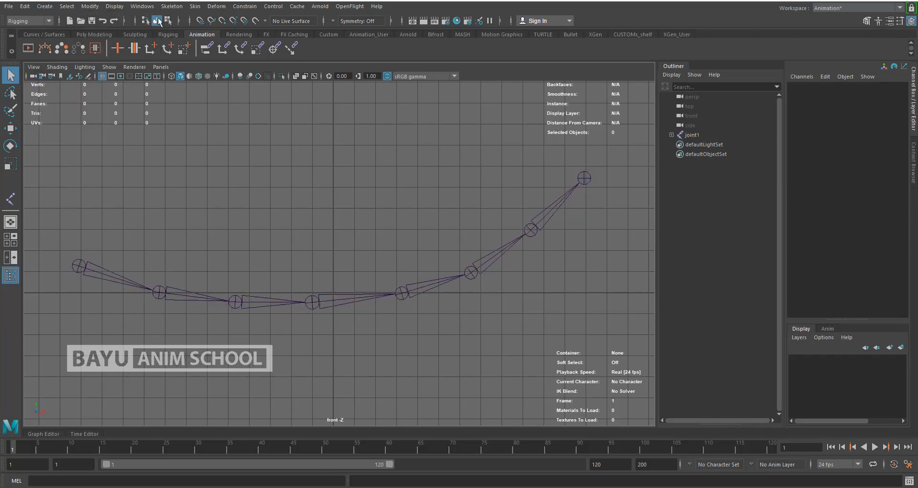
Create an IK handle from the root joint to the third joint of the chain
left_click(172, 6)
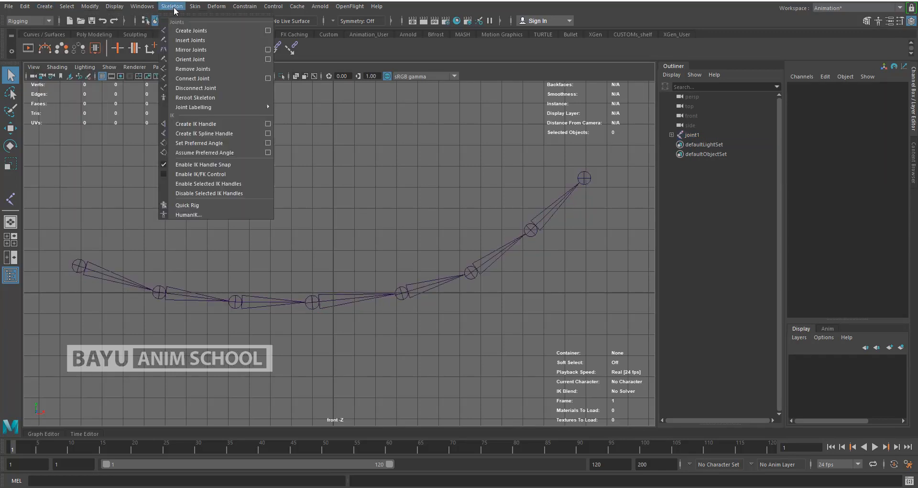
left_click(201, 125)
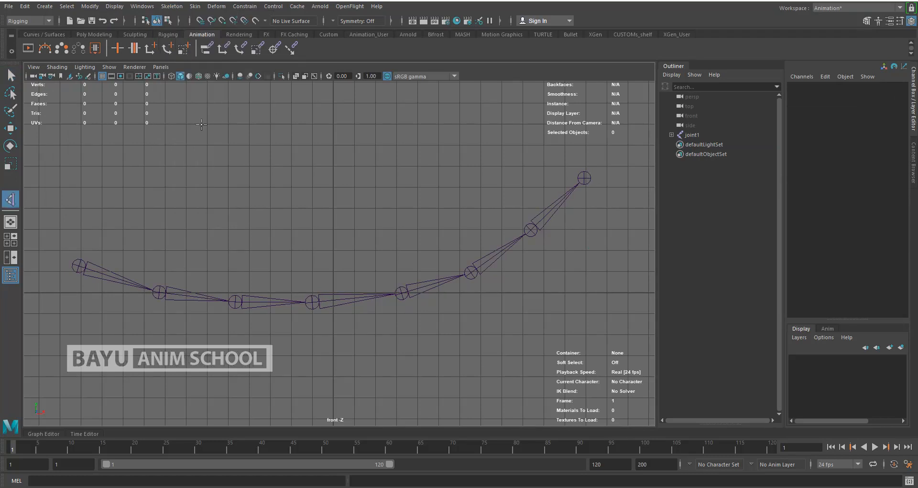
left_click(79, 265)
left_click(234, 301)
key("q")
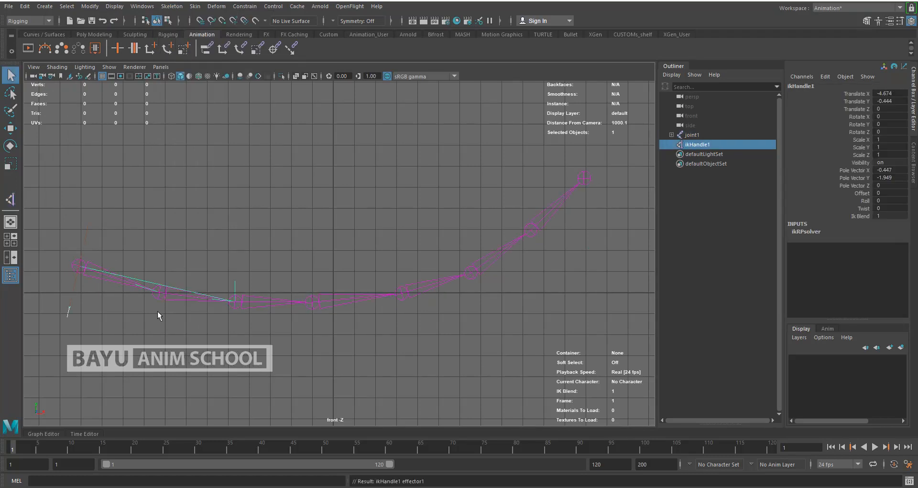
Create an IK handle from the third joint to the fifth joint of the chain
left_click(11, 198)
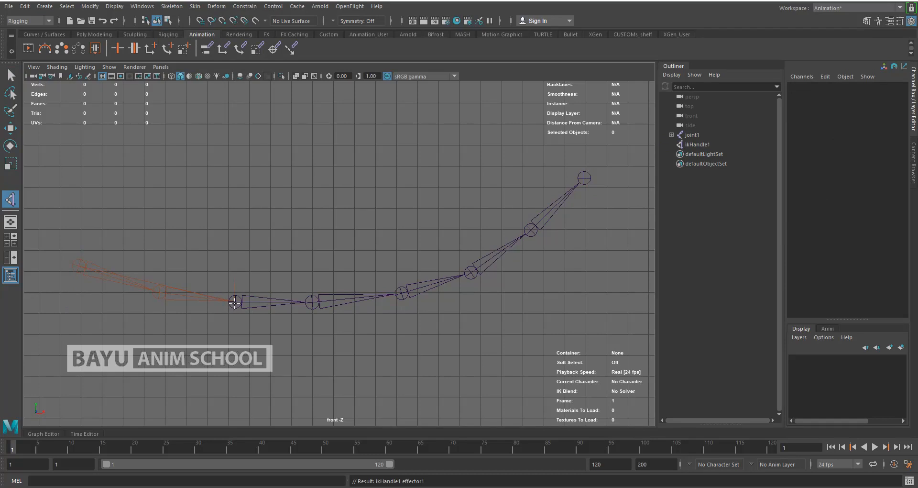
left_click(234, 302)
left_click(402, 292)
key("q")
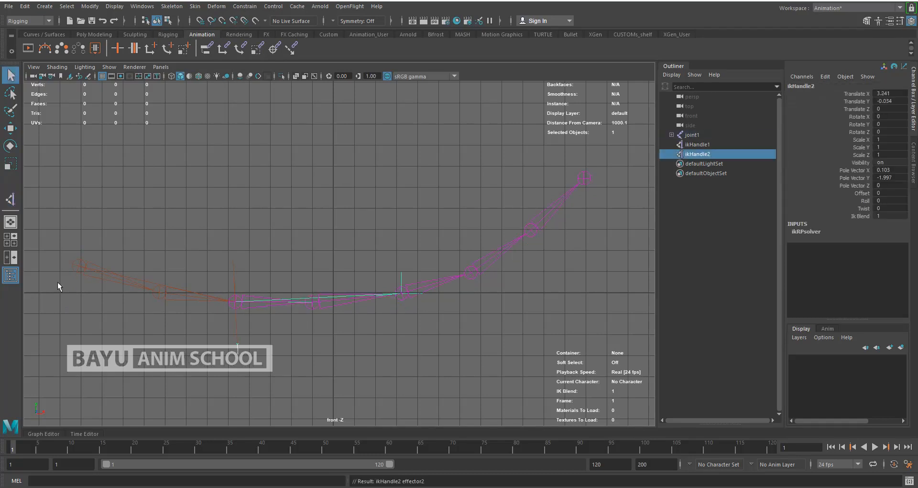
Create an IK handle from the fifth joint to the seventh joint of the chain
left_click(11, 199)
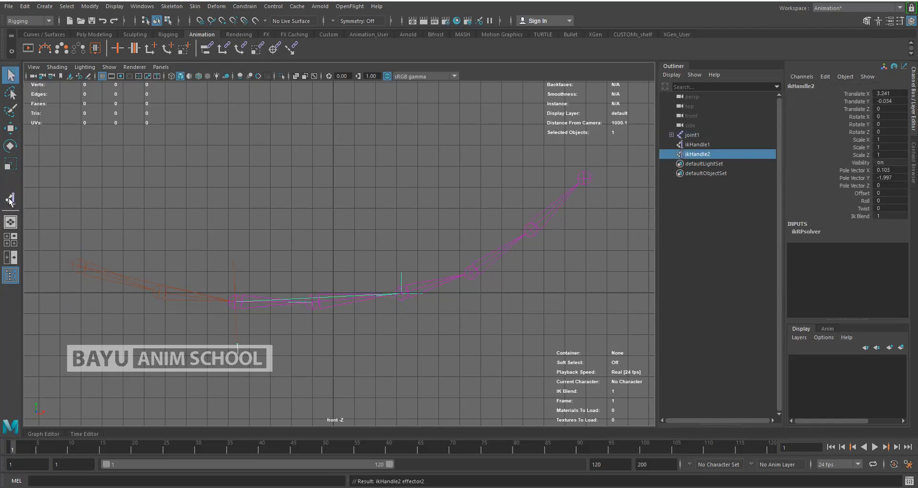
left_click(400, 296)
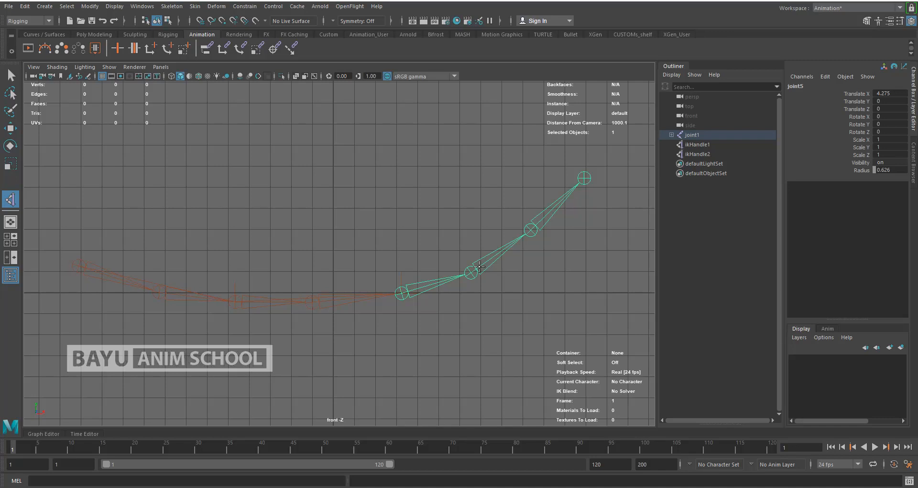
left_click(530, 230)
key("q")
left_click(11, 199)
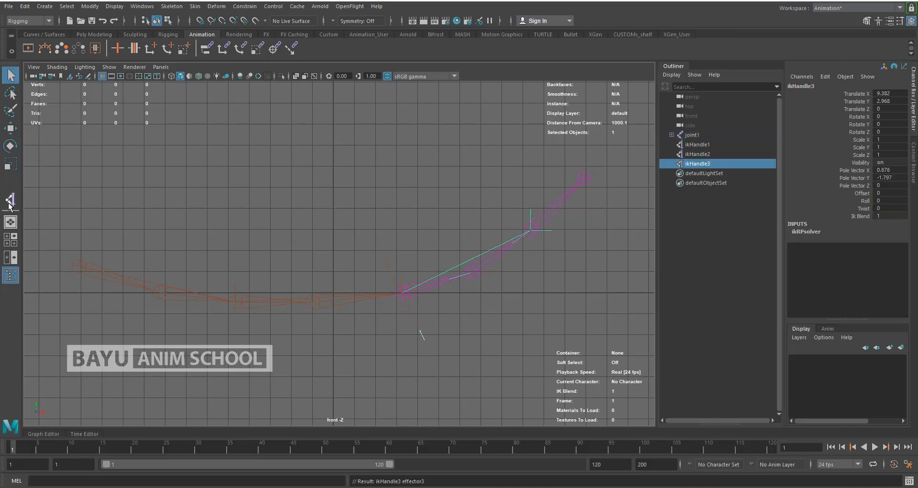
left_click(584, 177)
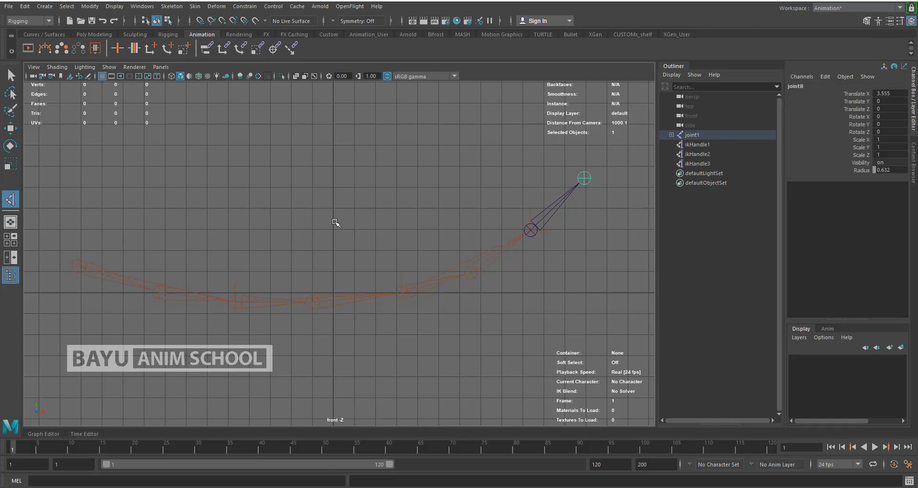
key("w")
left_click(68, 220)
Create an IK handle from the seventh joint to the last joint of the chain
left_click(11, 199)
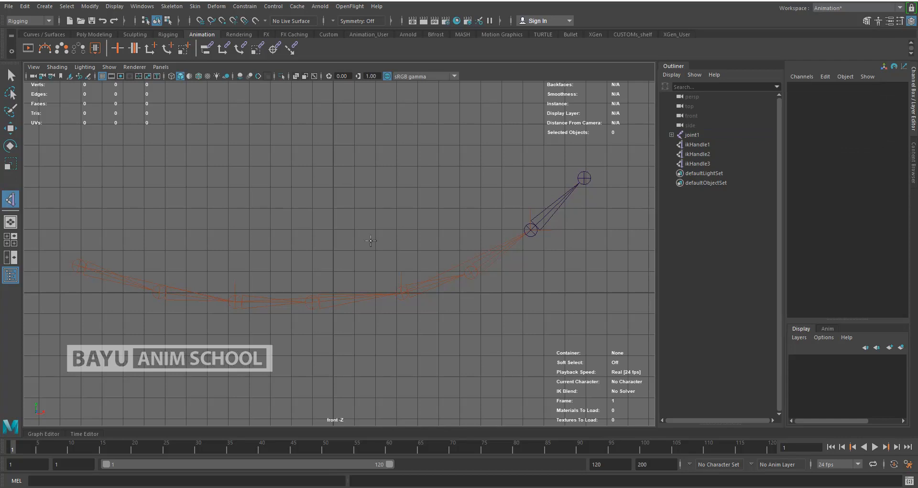
left_click(531, 231)
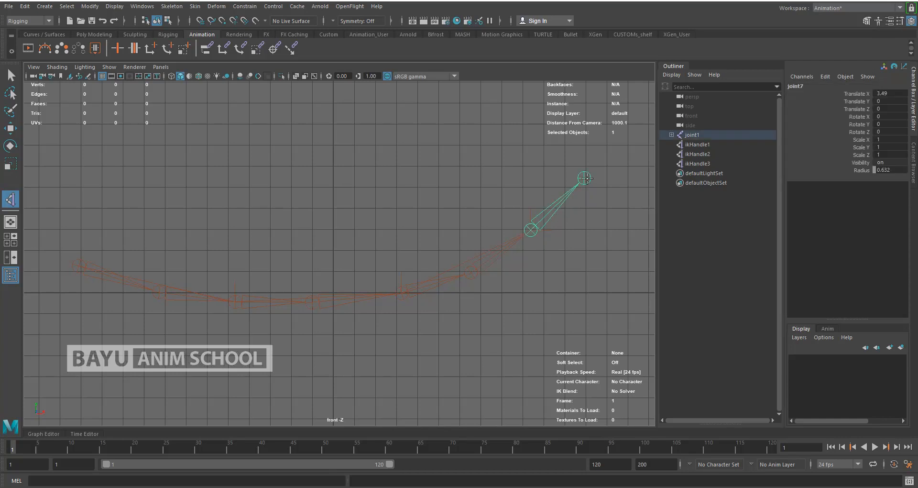
left_click(585, 178)
key("w")
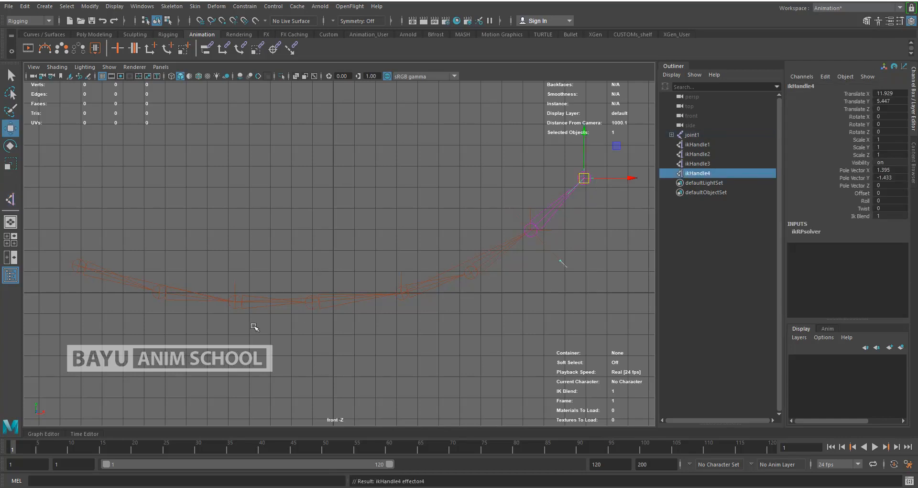
Apply a red wireframe color to the joint chain from its root joint, leaving nothing selected
left_click(93, 281)
left_click(91, 273)
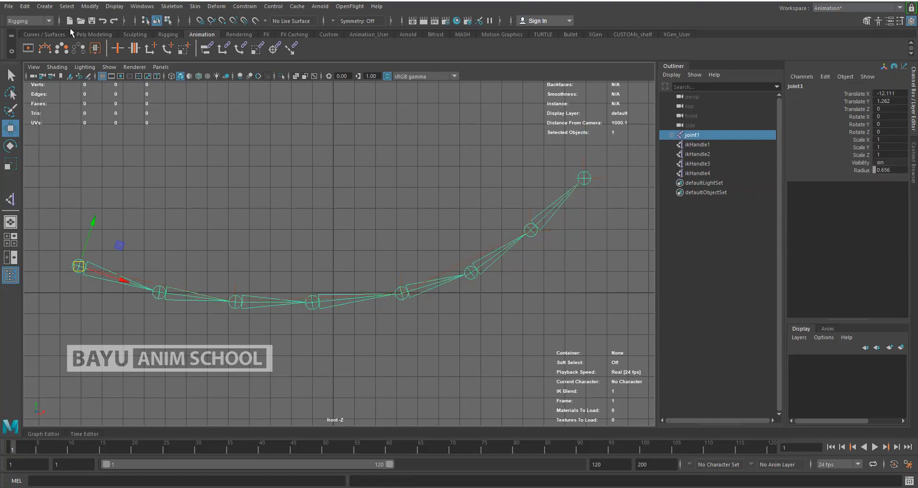
left_click(114, 6)
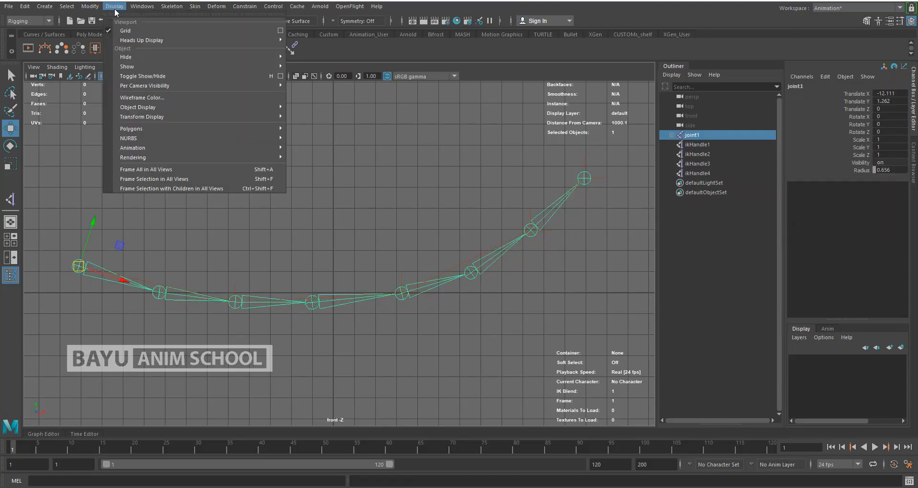
left_click(156, 98)
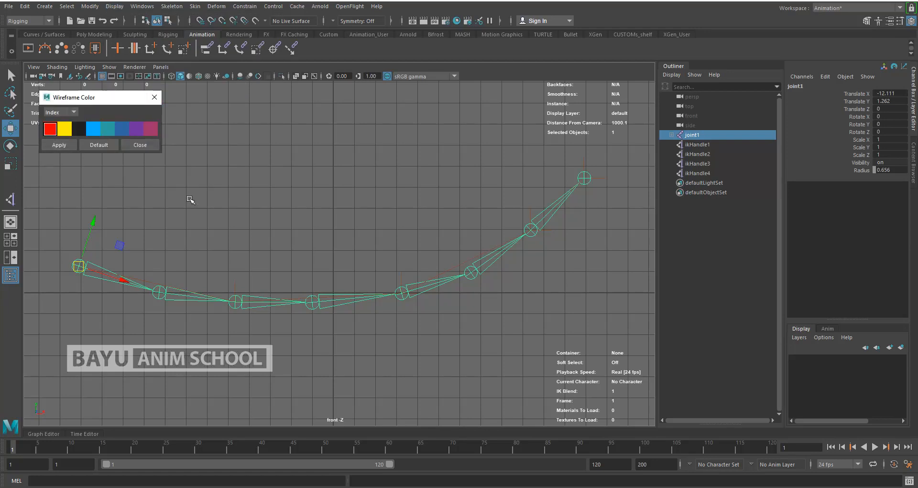
left_click(188, 215)
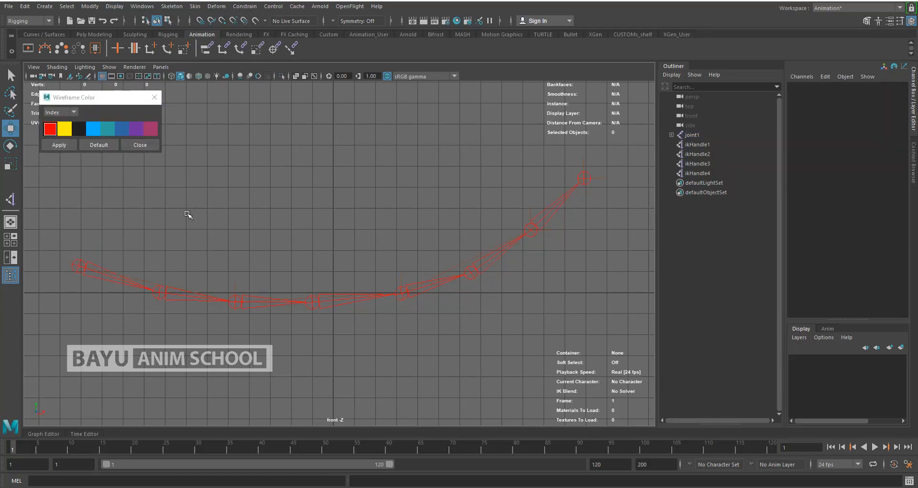
Apply a light blue wireframe color to all four IK handles and close the color dialog
left_click(241, 287)
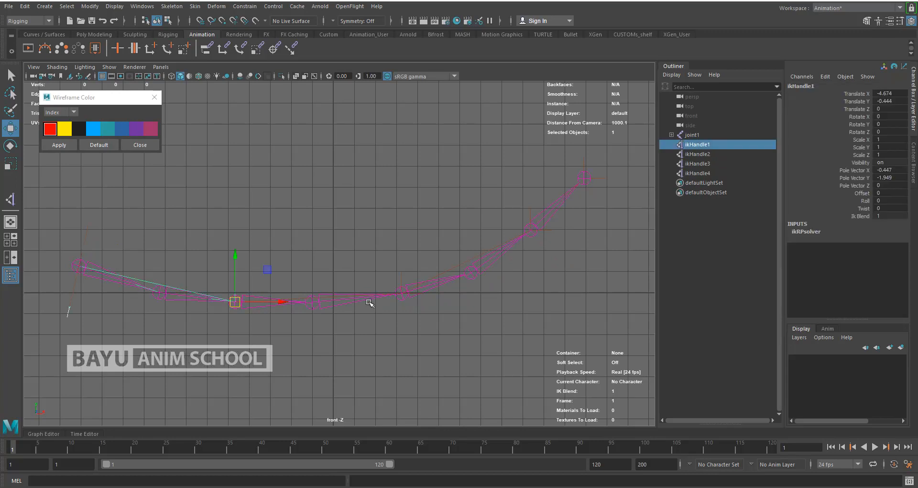
left_click(409, 275, "shift")
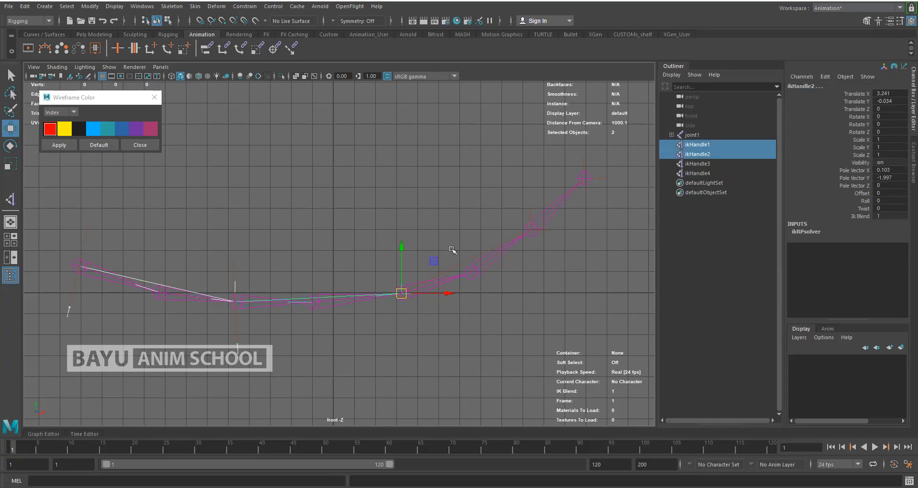
left_click(530, 213, "shift")
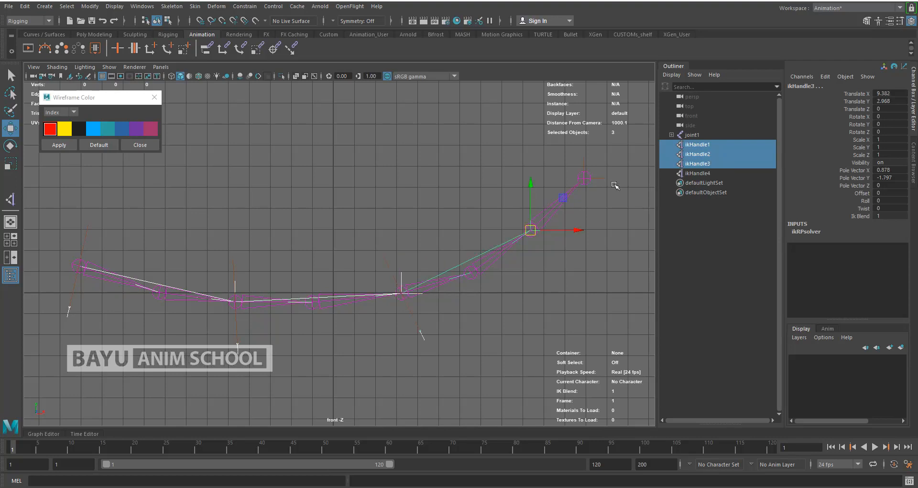
left_click_drag(606, 183, 599, 196, "shift")
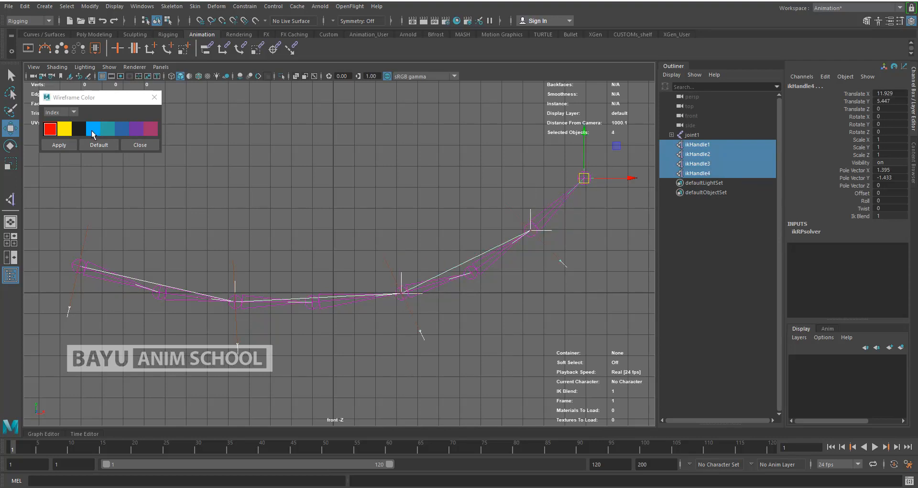
left_click(92, 129)
left_click(59, 145)
left_click(138, 176)
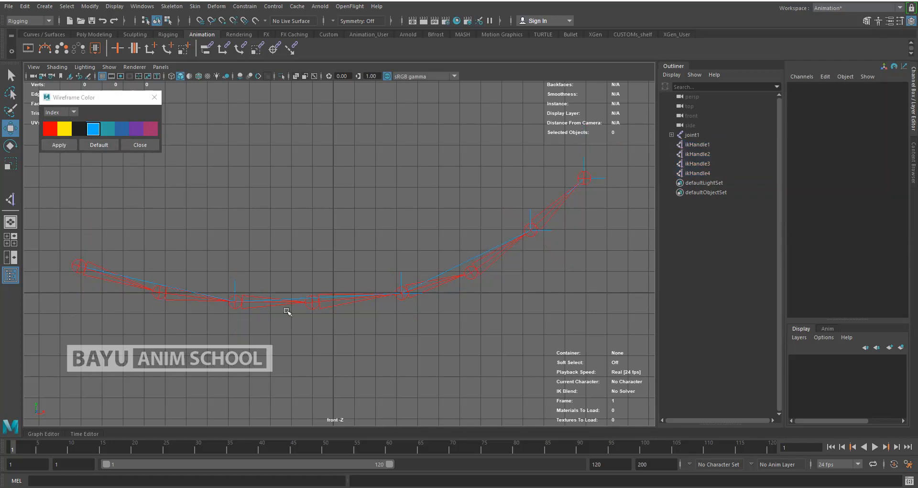
left_click(139, 145)
Create a NURBS circle with its normal axis set to X and close the circle options
left_click(45, 6)
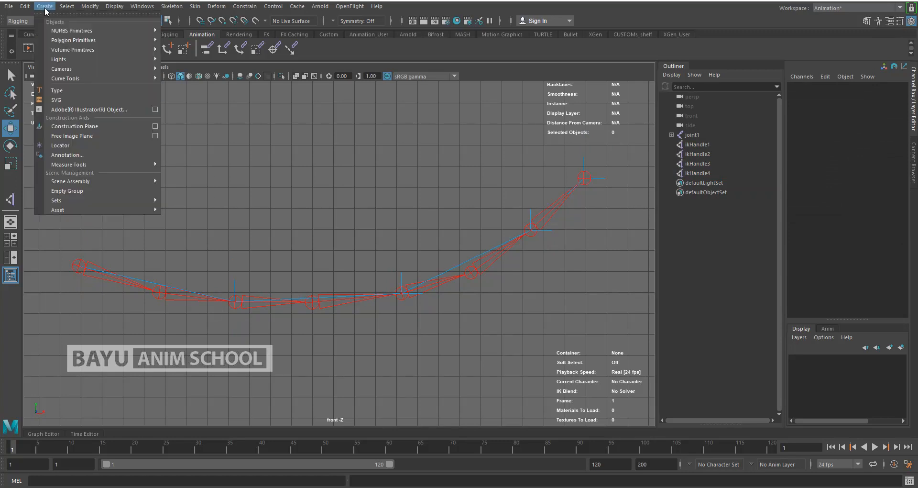
mouse_move(102, 31)
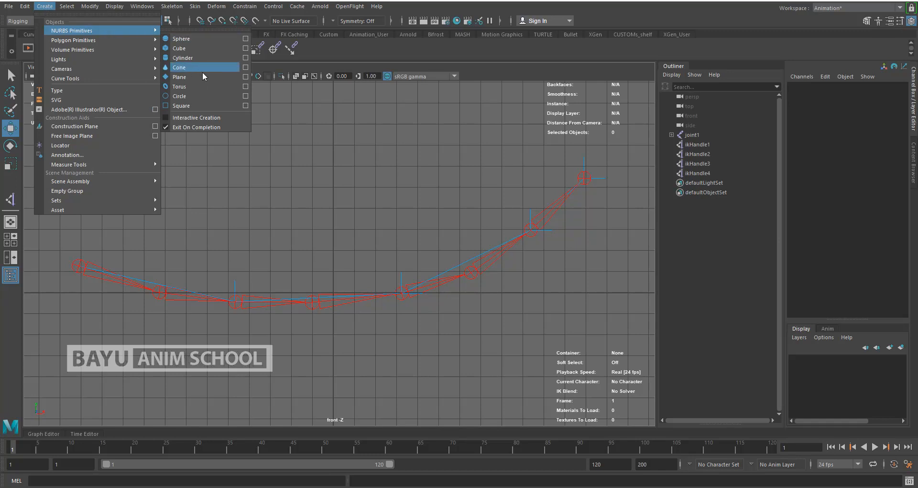
left_click(245, 96)
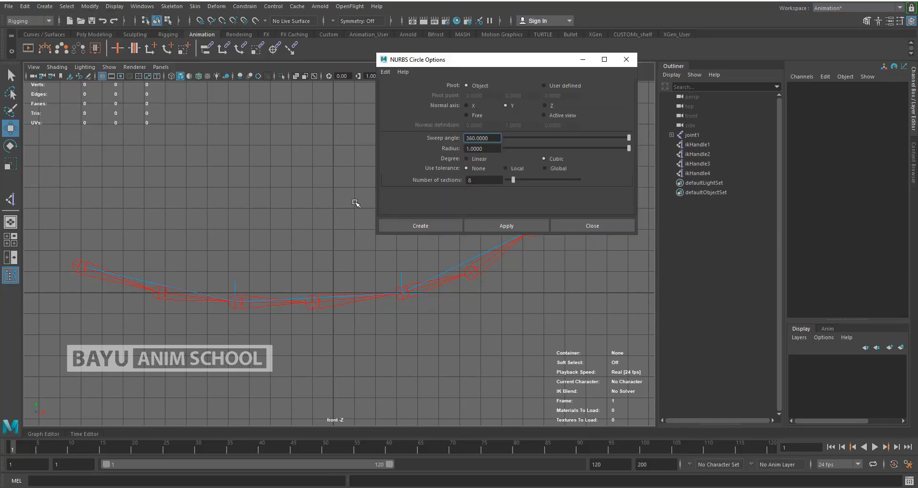
left_click(280, 239)
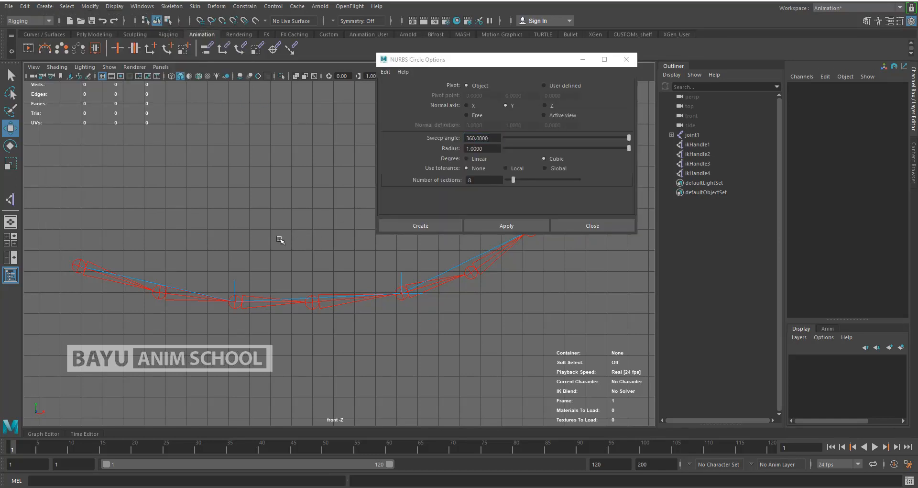
key("space")
left_click_drag(282, 242, 513, 235)
left_click_drag(301, 265, 268, 268, "alt")
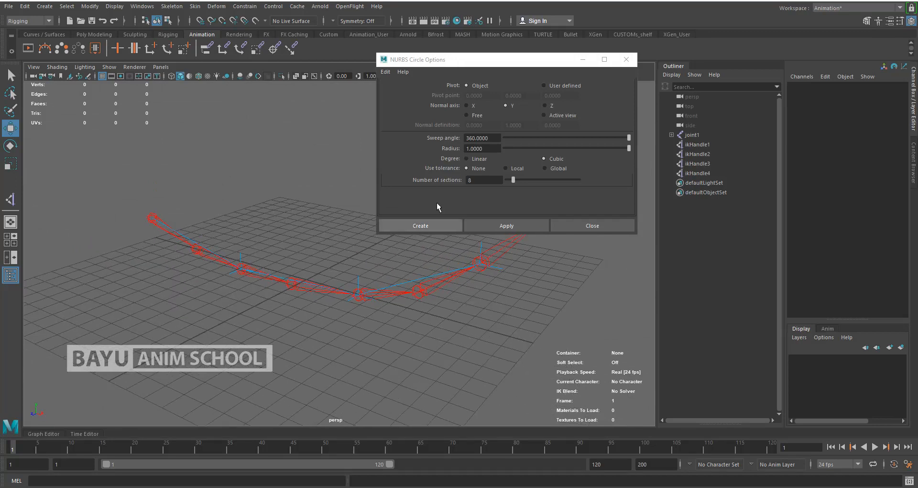
left_click(480, 138)
left_click(466, 106)
left_click(543, 224)
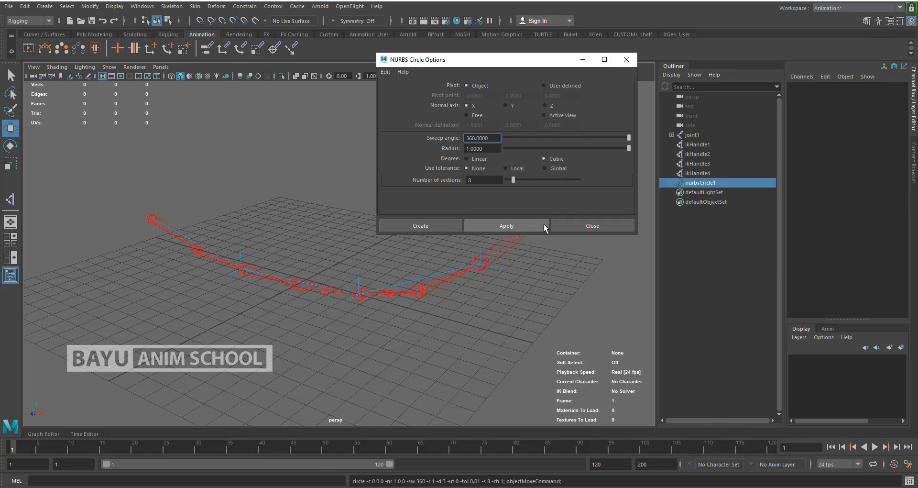
left_click(555, 226)
Move the new circle onto the third joint of the chain in the front view
left_click_drag(248, 332, 295, 318, "alt")
mouse_move(350, 303)
middle_mouse_down("alt")
mouse_move(364, 298)
mouse_move(359, 306)
middle_mouse_up("alt")
key("space")
left_click_drag(375, 241, 378, 266)
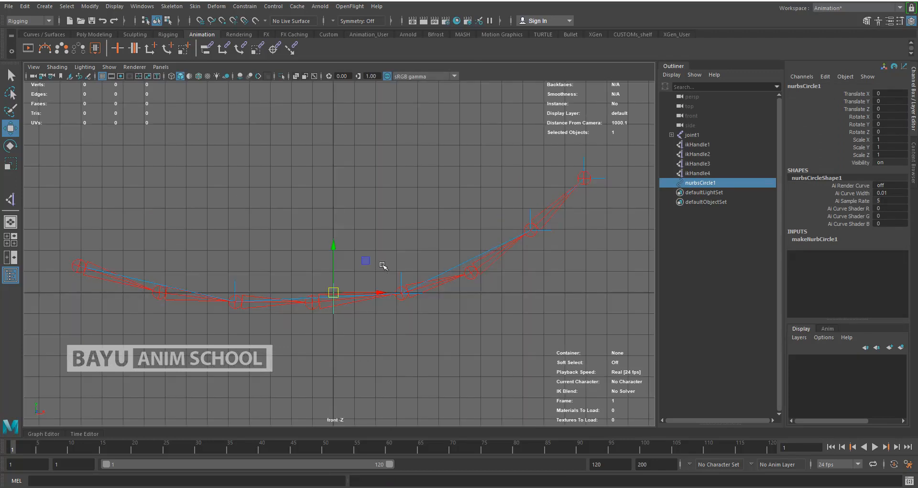
middle_click_drag(365, 261, 269, 270)
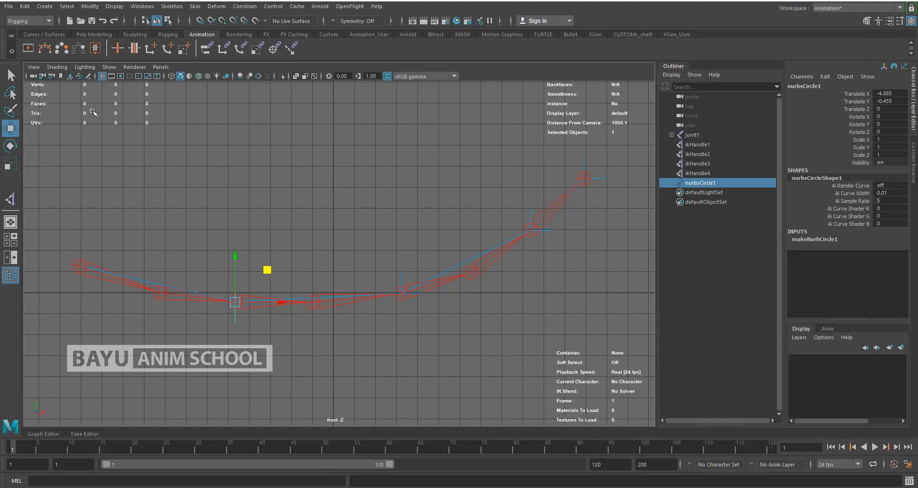
Duplicate the circle together with its input graph and place the copy on the fifth joint
left_click(25, 10)
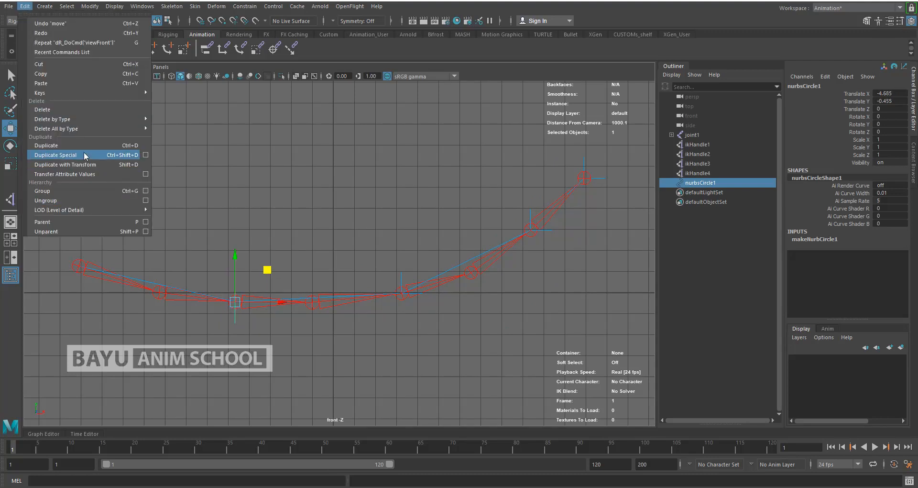
left_click(145, 155)
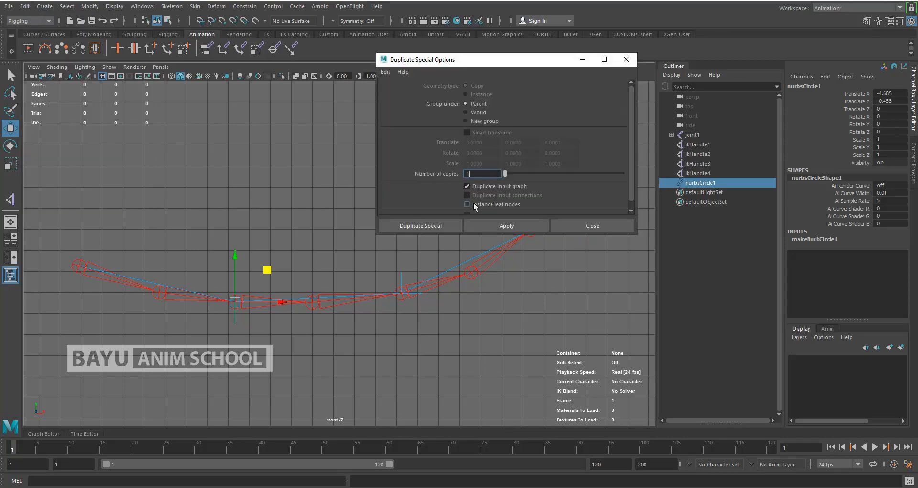
left_click(427, 223)
middle_click_drag(267, 270, 433, 263)
Place another duplicate of the circle on the seventh joint and rotate it about 36 degrees in Z
left_click(24, 7)
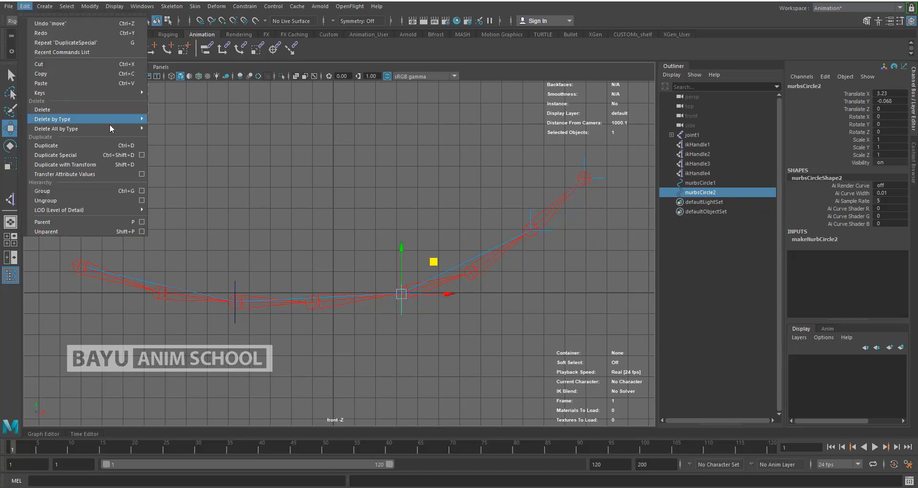
left_click(94, 164)
middle_click_drag(434, 261, 558, 196)
key("e")
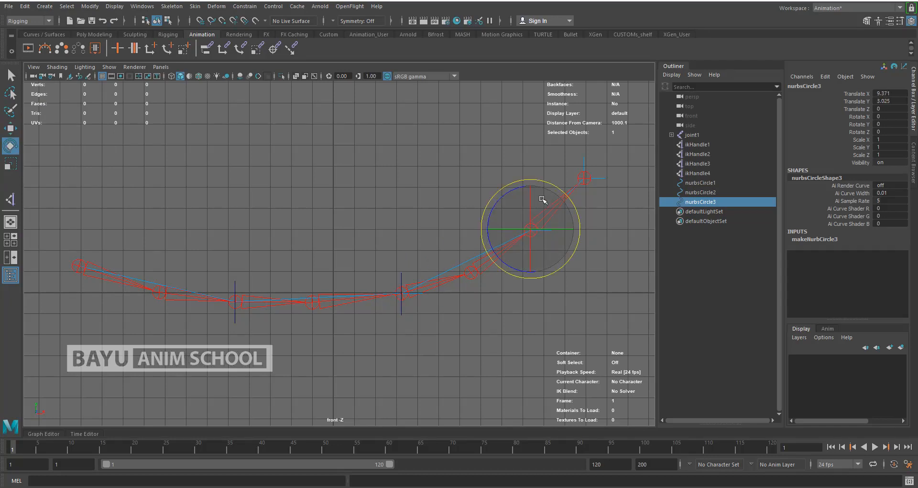
left_click_drag(515, 191, 497, 208)
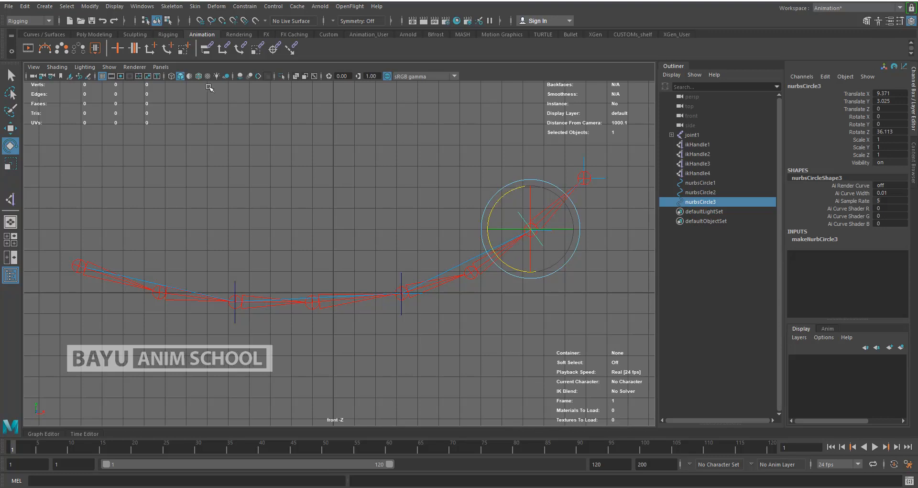
Duplicate the tilted circle and move the copy onto the last joint of the chain
left_click(25, 6)
left_click(85, 156)
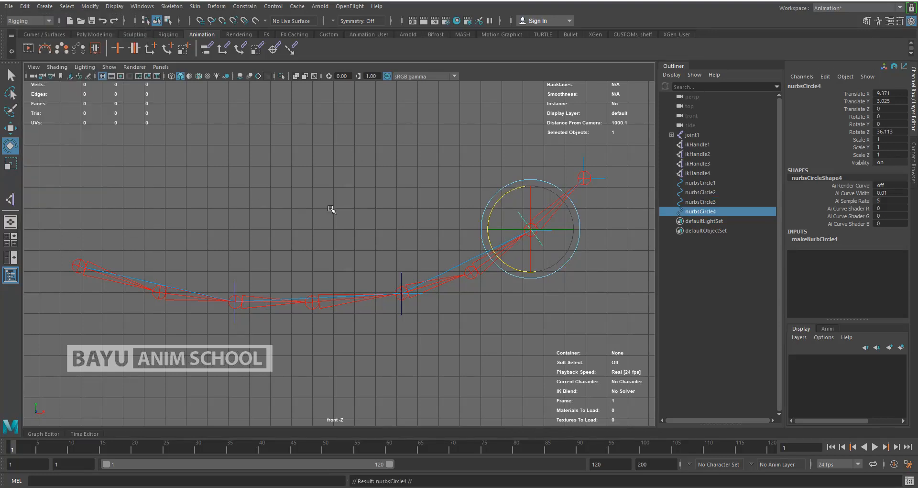
key("w")
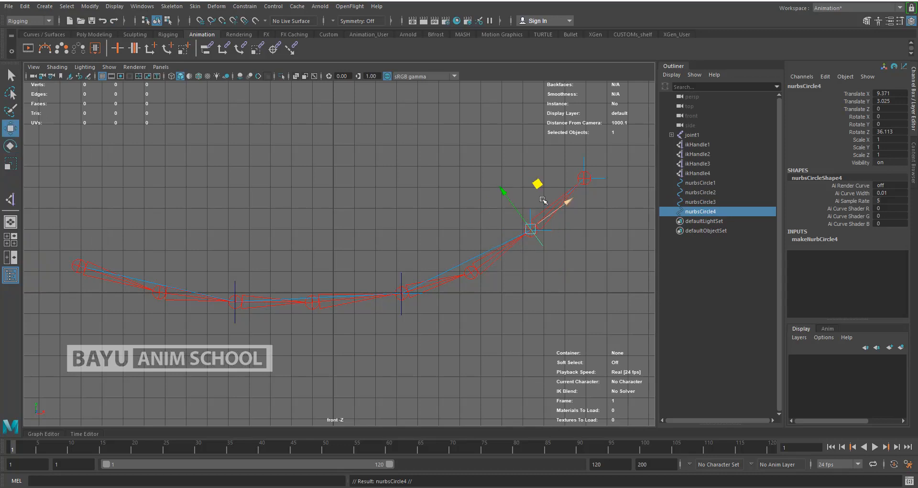
left_click_drag(539, 184, 548, 157)
Rotate the fifth-joint circle about 12.9 degrees and the third-joint circle about -5.4 degrees in Z to follow the chain
key("e")
left_click_drag(395, 310, 411, 317)
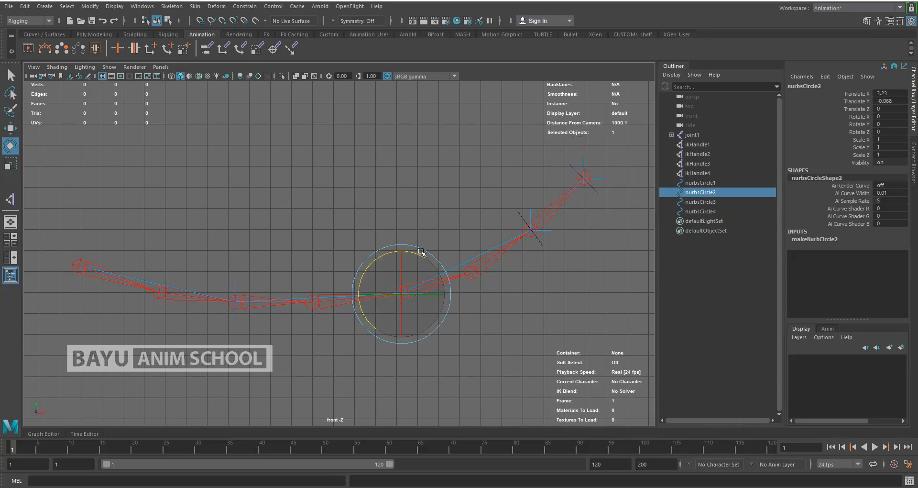
left_click_drag(414, 256, 409, 254)
left_click_drag(242, 320, 232, 330)
left_click_drag(276, 282, 273, 286)
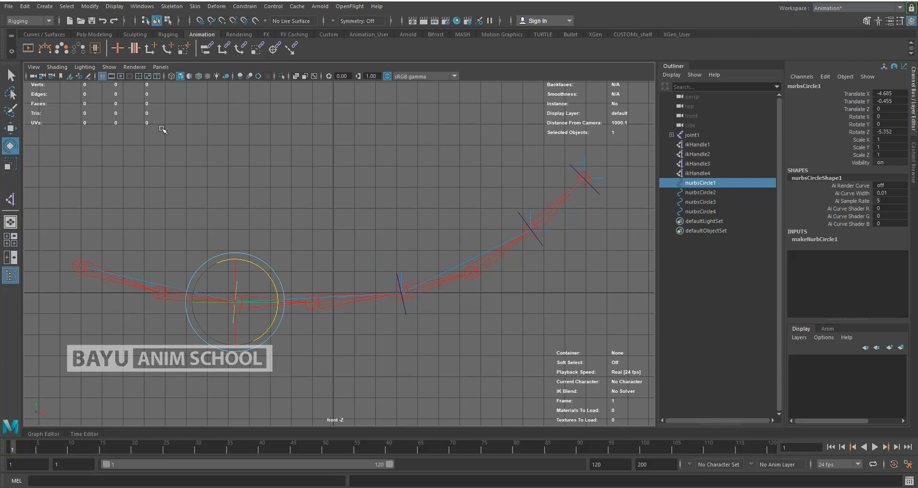
Duplicate the third-joint circle onto the root joint and rotate the copy to about -22.6 degrees in Z
left_click(24, 6)
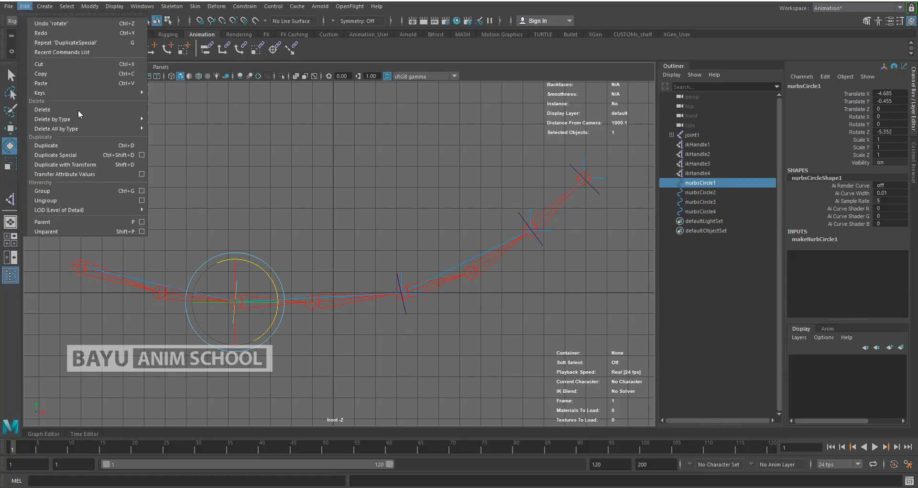
left_click(60, 156)
key("w")
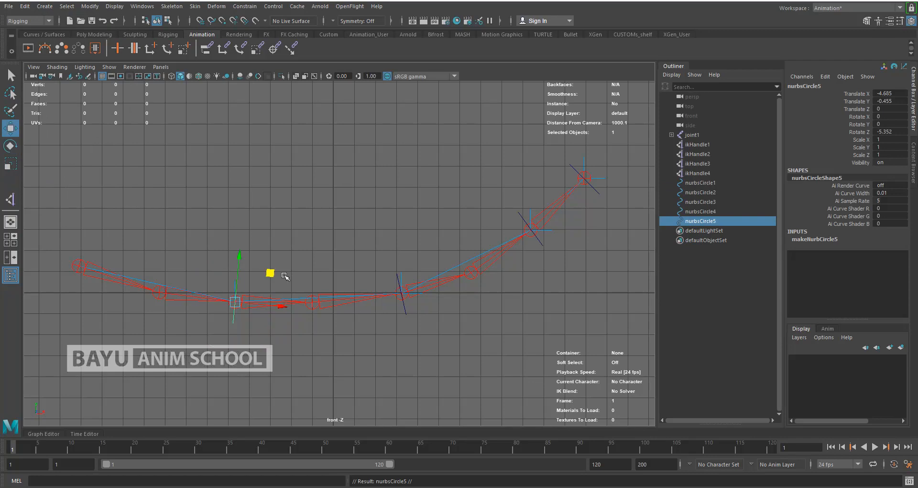
middle_click_drag(270, 275, 112, 239)
key("e")
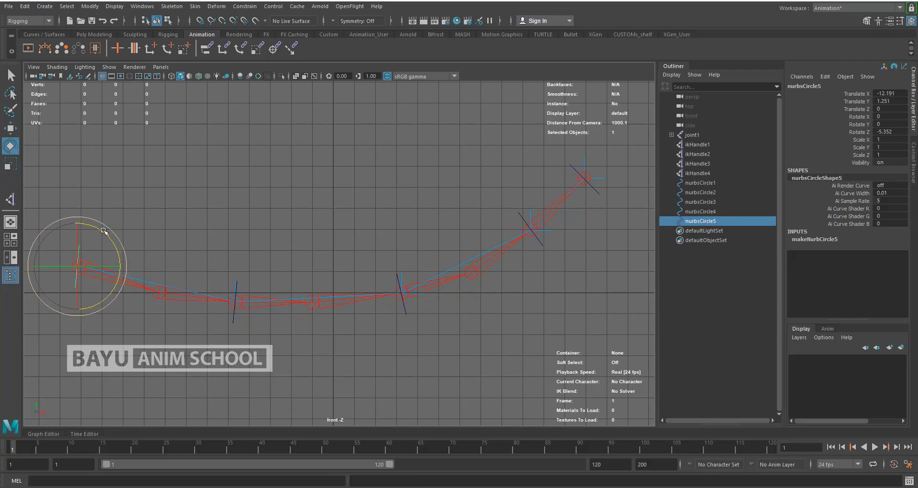
left_click_drag(106, 232, 117, 258)
Set the root circle's radius to 1.5 in its creation inputs
left_click(826, 239)
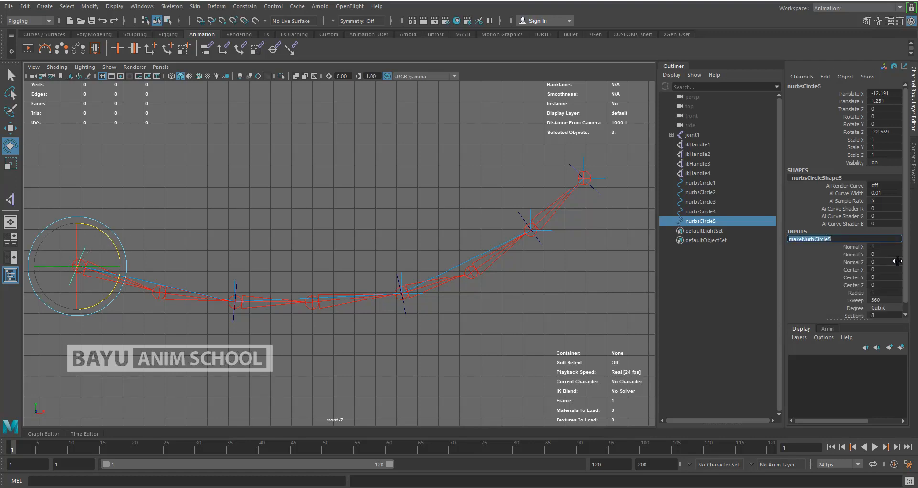
left_click(882, 293)
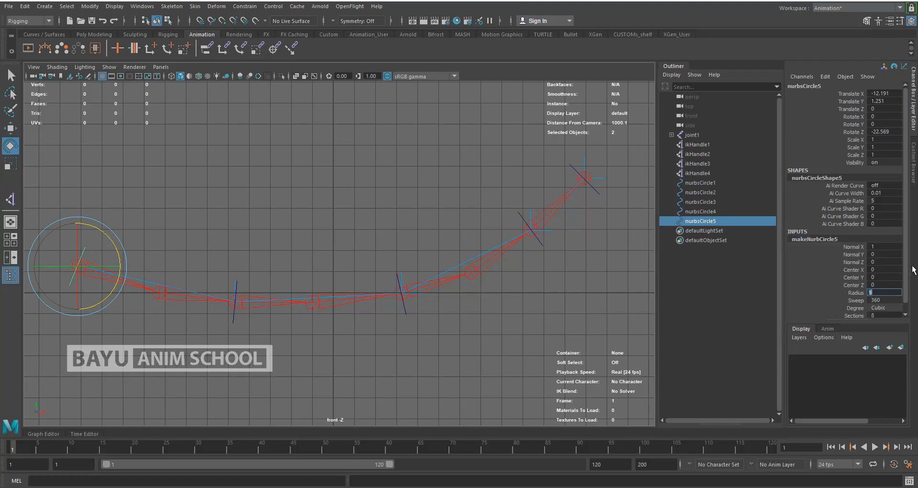
type("1.5")
key("Return")
key("ctrl+h")
Parent the joint chain's root joint to its surrounding circle in the perspective view
key("space")
left_click_drag(337, 232, 338, 208)
left_click_drag(388, 282, 336, 303, "alt")
left_click_drag(239, 280, 316, 265, "alt")
middle_click_drag(316, 265, 302, 269, "alt")
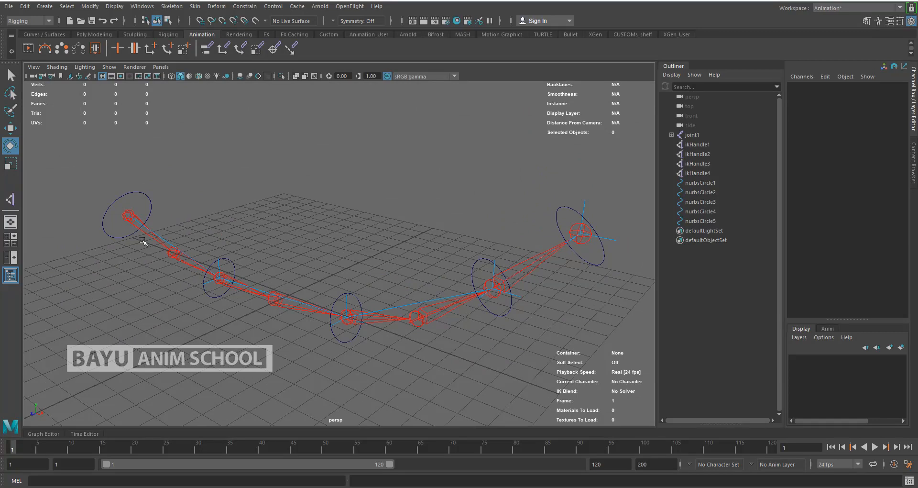
left_click(126, 221)
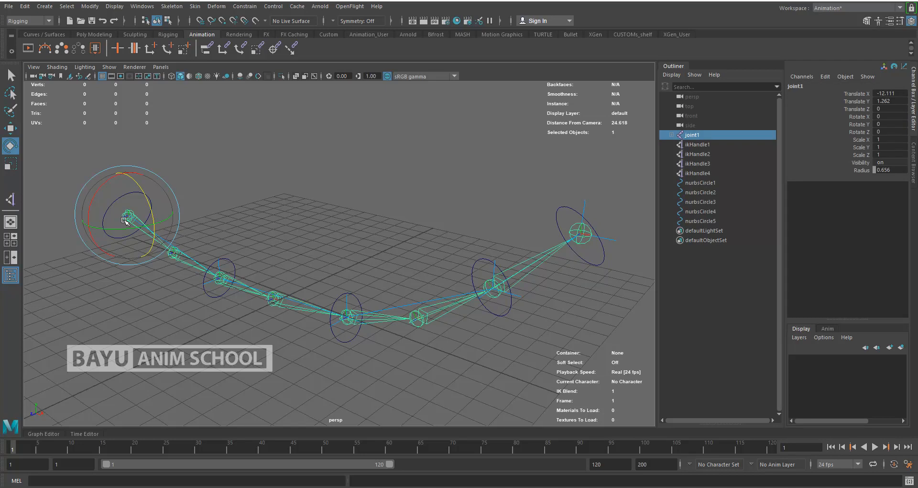
key("q")
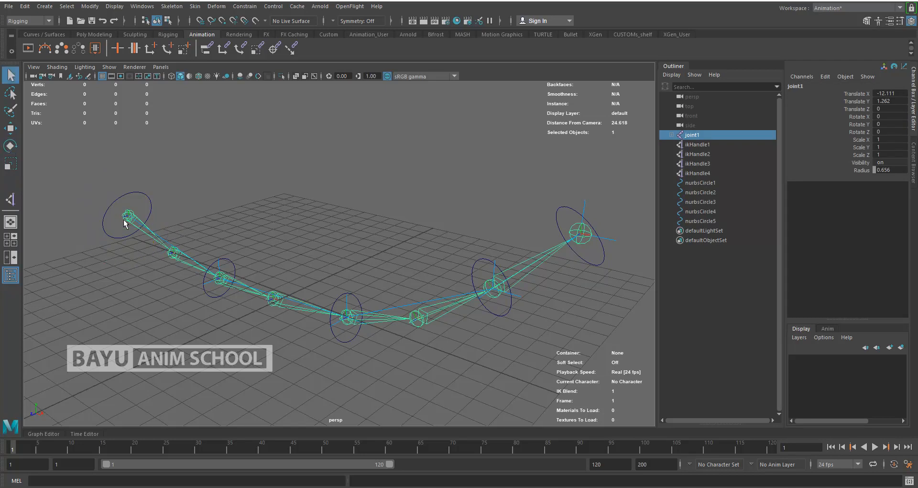
left_click(125, 194, "shift")
key("p")
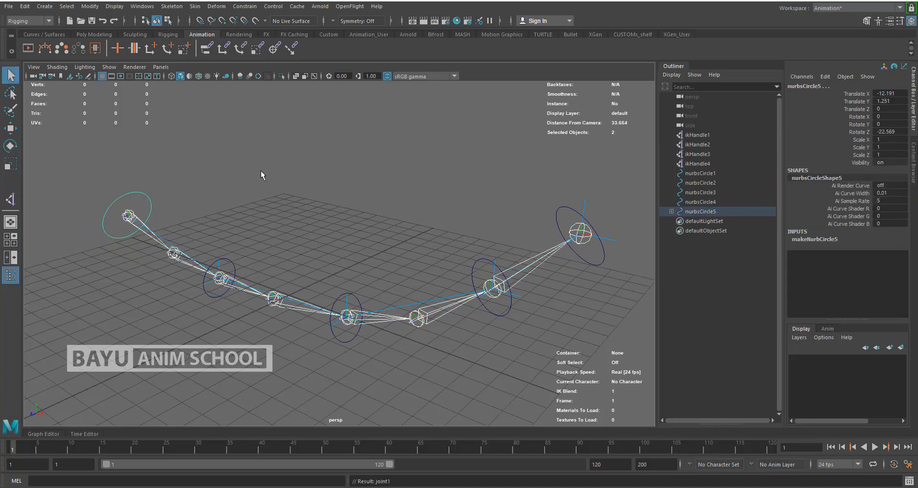
Parent the IK handle at the third joint to the circle around it
scroll(158, 292, "up", 3)
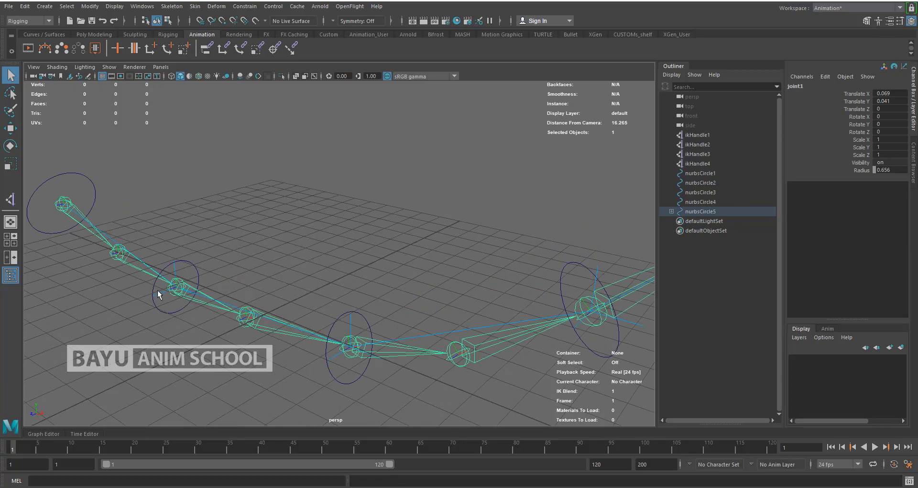
left_click(162, 299)
left_click(170, 311, "shift")
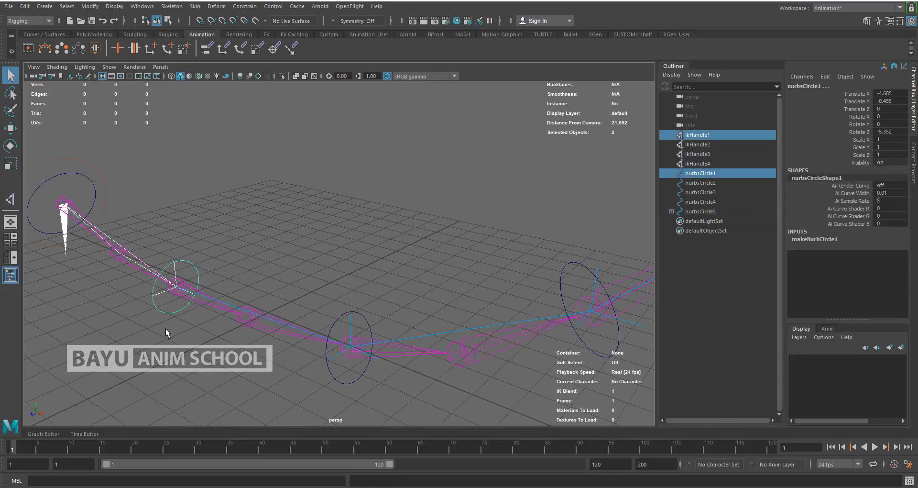
key("p")
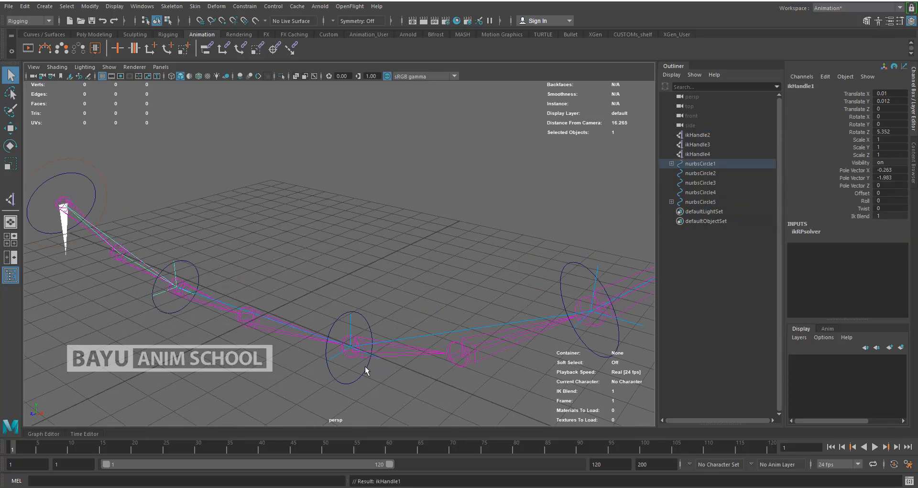
Parent the IK handle at the fifth joint to the circle around it
key("Right")
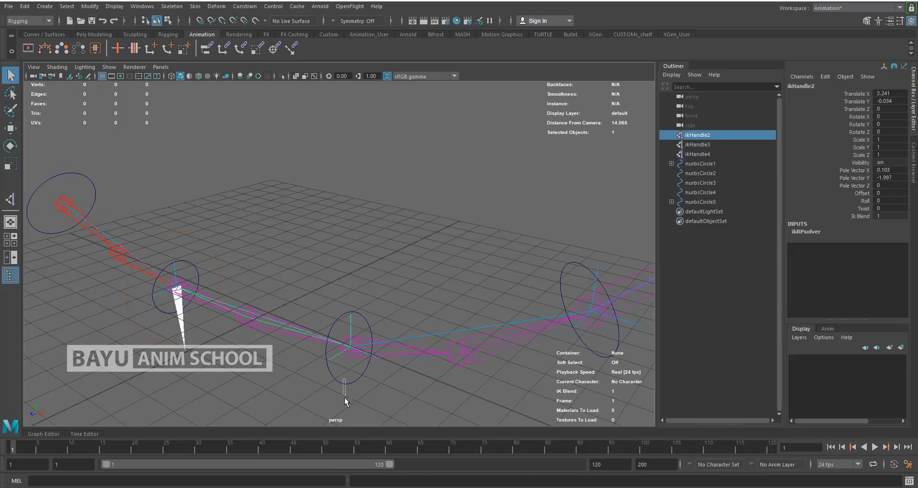
left_click(342, 391, "shift")
key("p")
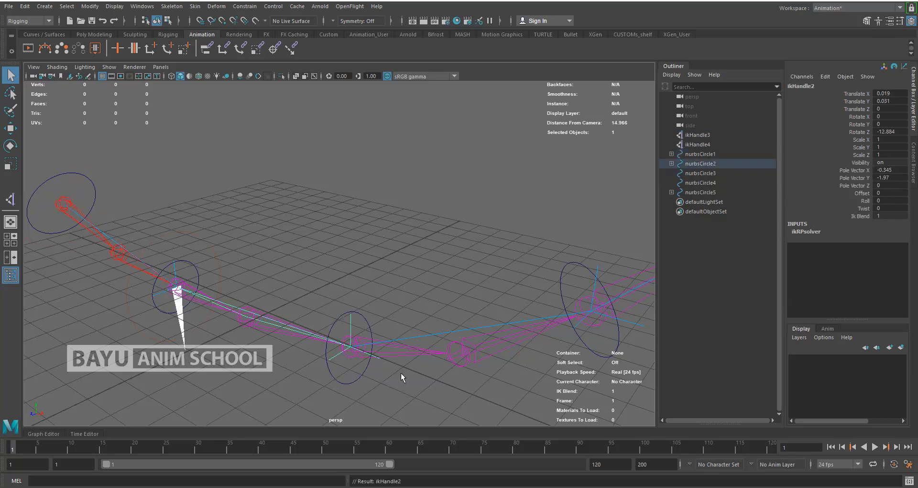
Undo the parenting of both IK handles and the root joint to their circles
key("ctrl+z")
key("ctrl+z")
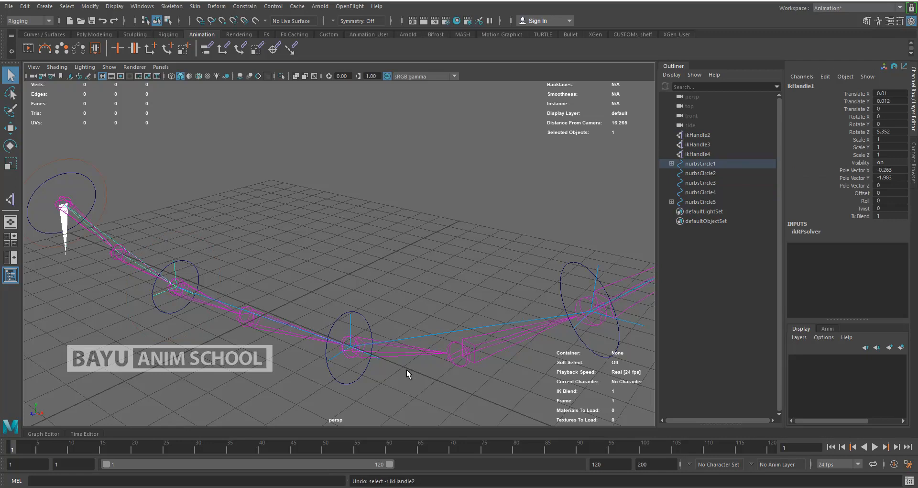
key("ctrl+z")
key("ctrl+z")
key("ctrl+z")
key("ctrl+z")
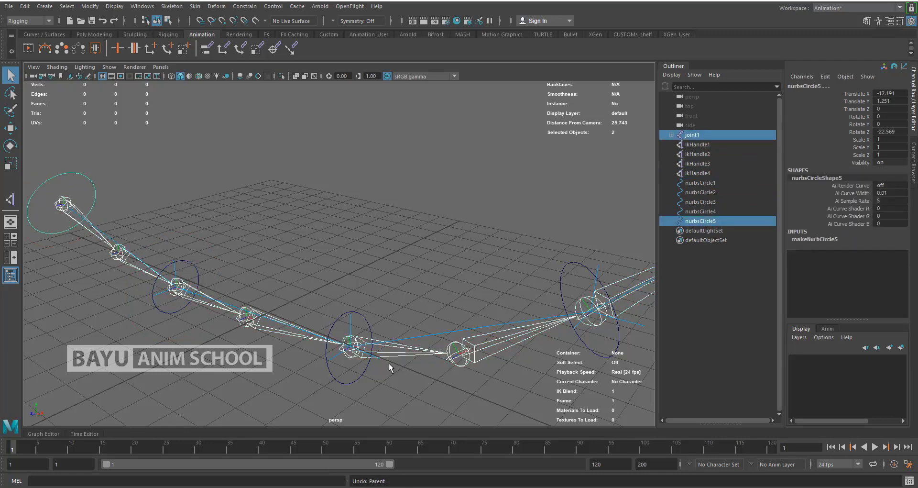
Freeze the transformations of all five NURBS circles along the joint chain
left_click(163, 205)
left_click(81, 190)
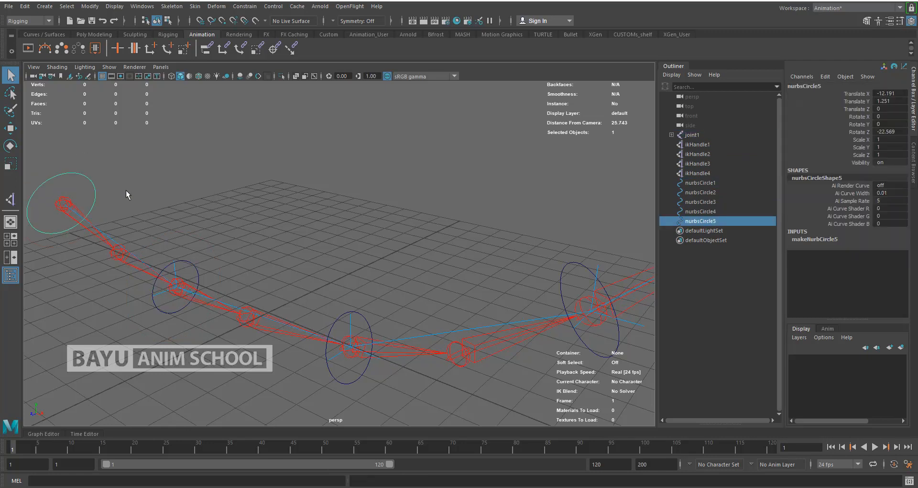
left_click_drag(190, 268, 191, 267, "shift")
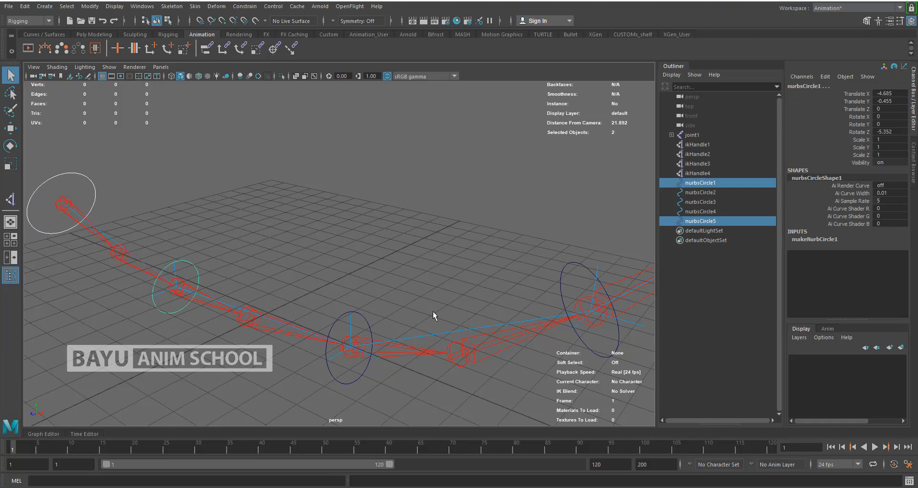
left_click(372, 320, "shift")
left_click(557, 267, "shift")
scroll(440, 316, "down", 4)
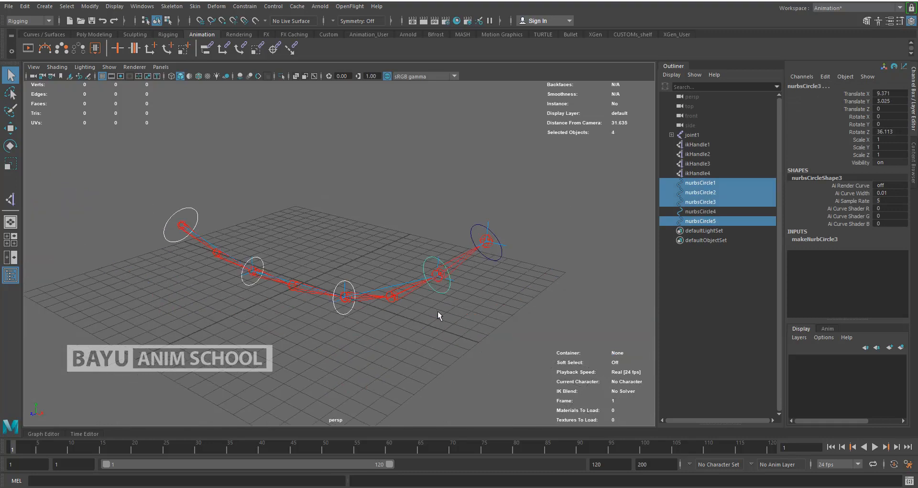
middle_click_drag(448, 340, 431, 340, "alt")
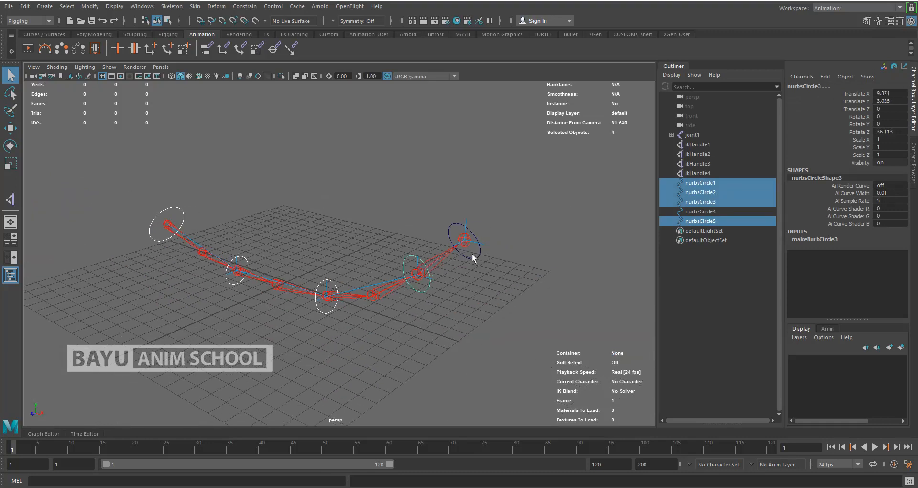
left_click(474, 255, "shift")
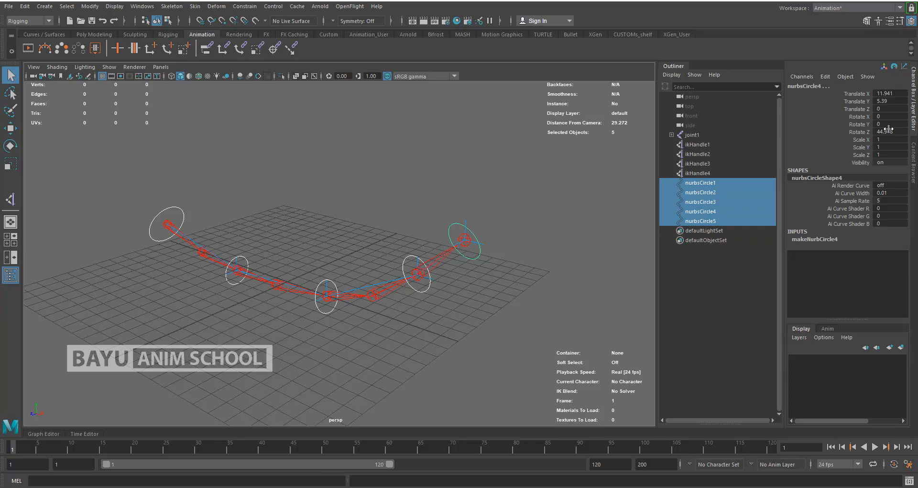
left_click(90, 6)
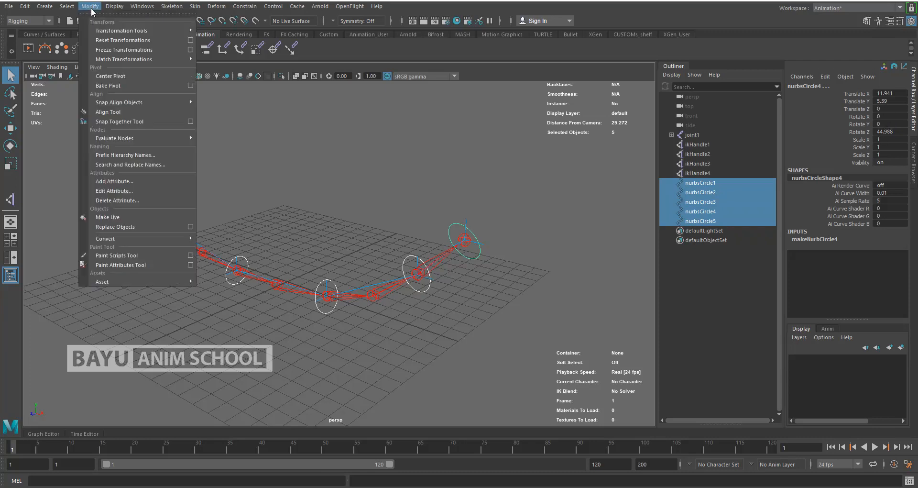
left_click(128, 53)
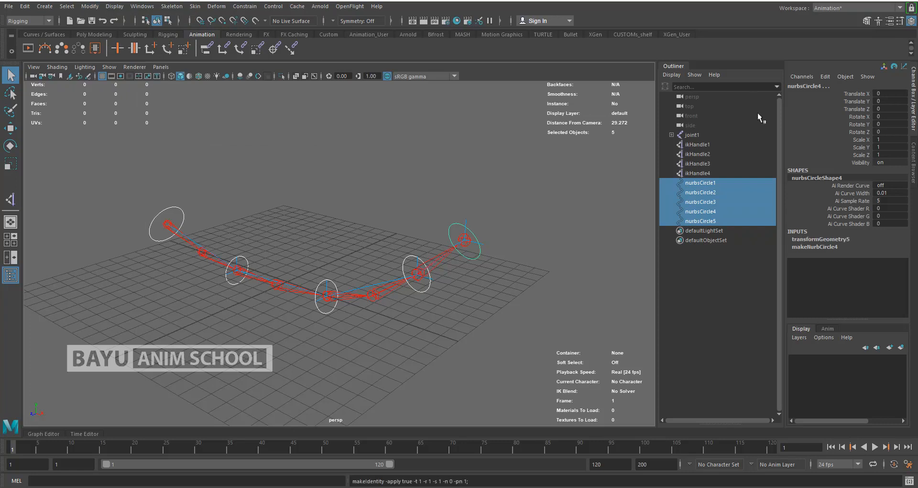
Parent the root joint of the chain to the circle surrounding it
left_click(154, 245)
scroll(148, 245, "up", 3)
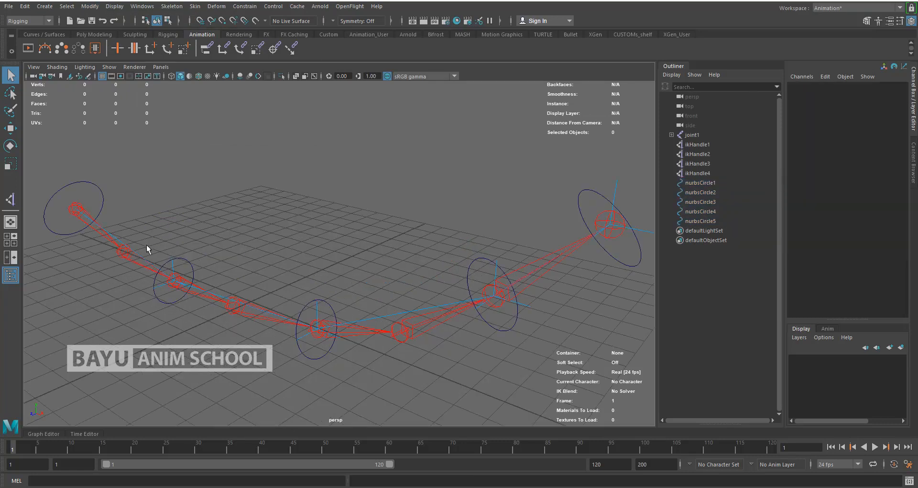
left_click(93, 228)
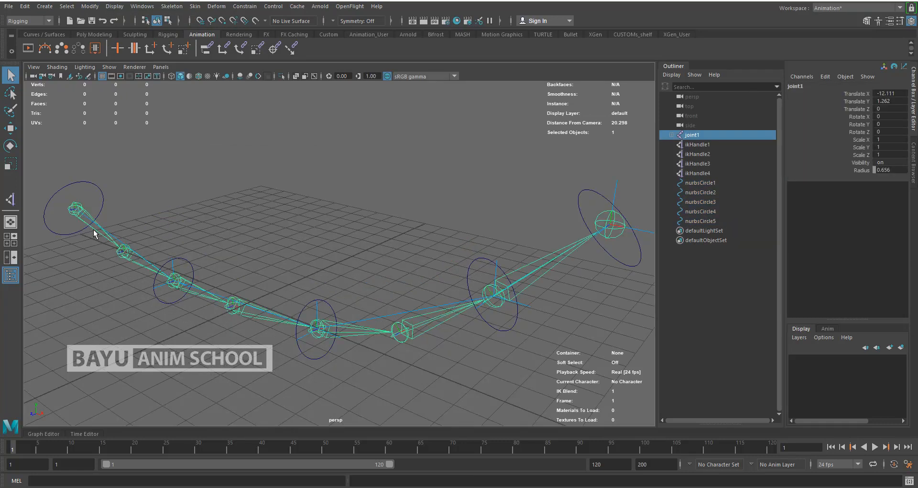
left_click(97, 179, "shift")
key("p")
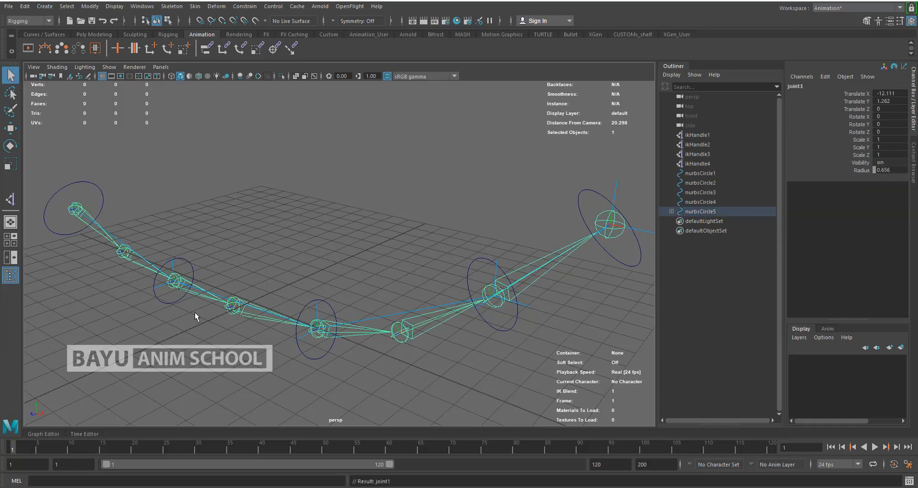
Parent the IK handles at the third and fifth joints to the circles around those joints
left_click(160, 287)
left_click(161, 289)
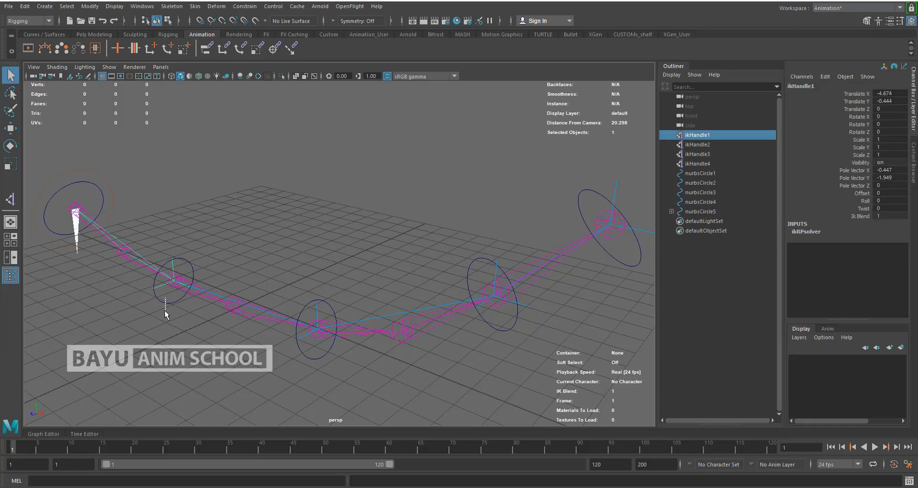
left_click(166, 308, "shift")
key("p")
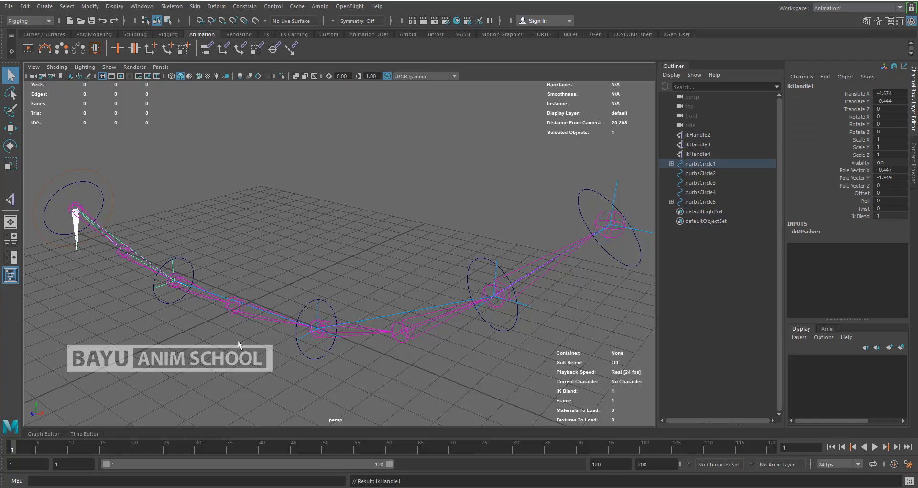
left_click(310, 335)
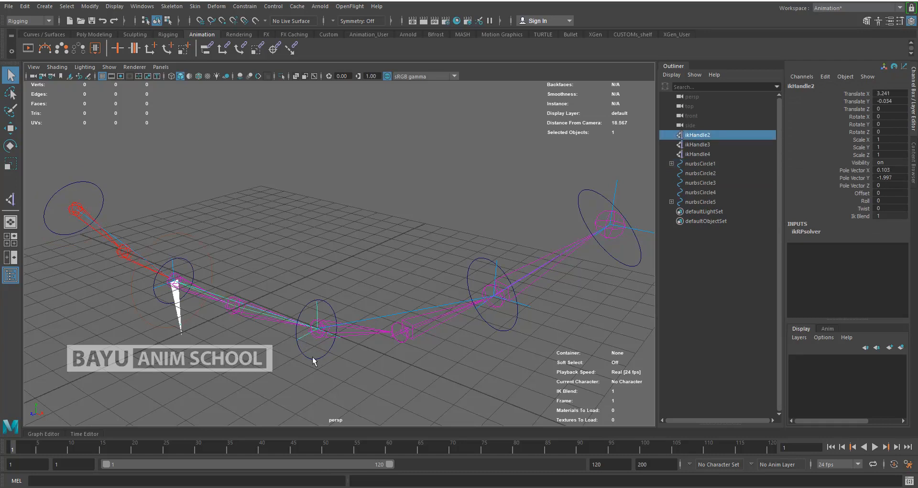
left_click(310, 368, "shift")
key("p")
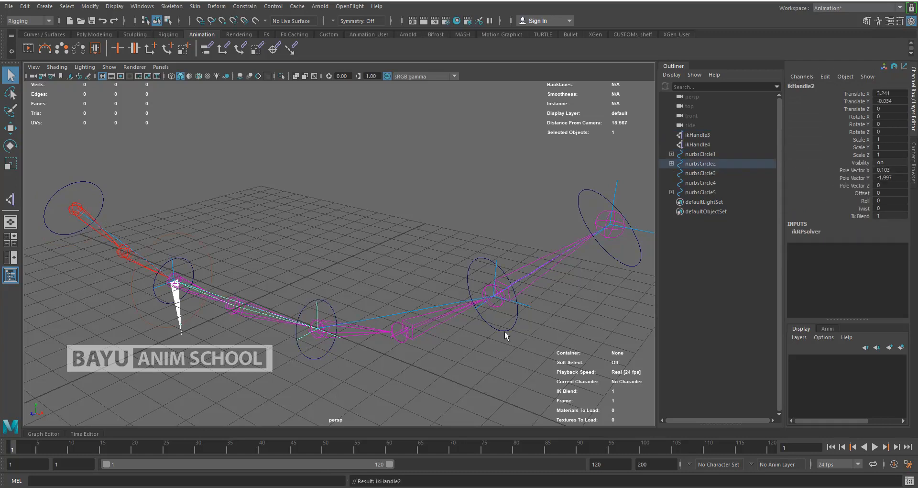
Parent the IK handles at the seventh and last joints to the circles around those joints
left_click(525, 312)
left_click(501, 329, "shift")
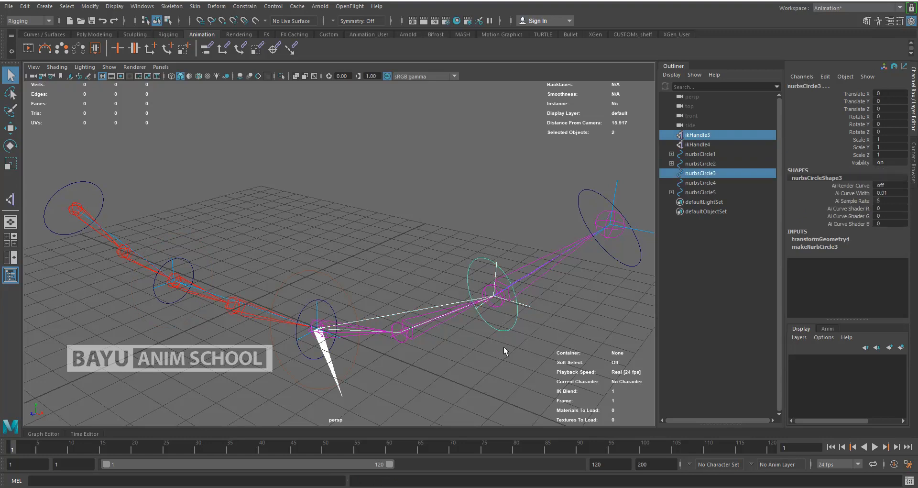
key("p")
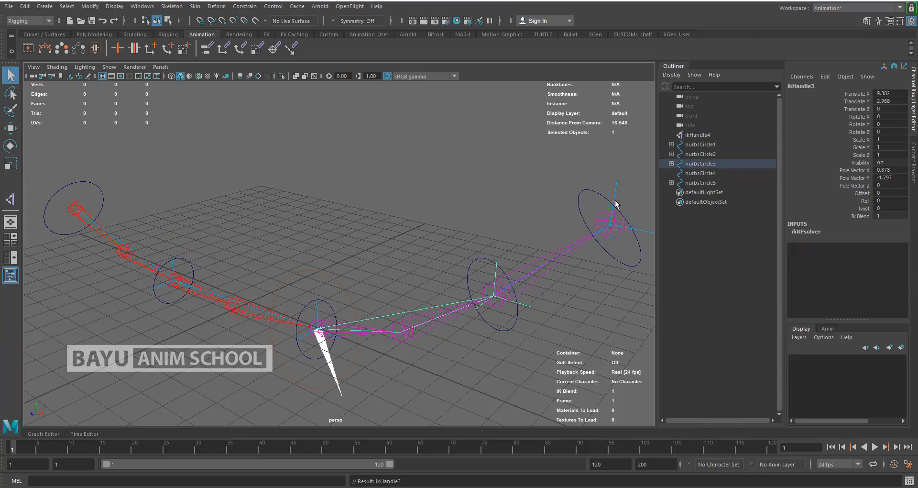
left_click_drag(612, 178, 624, 192)
left_click_drag(610, 277, 598, 286, "shift")
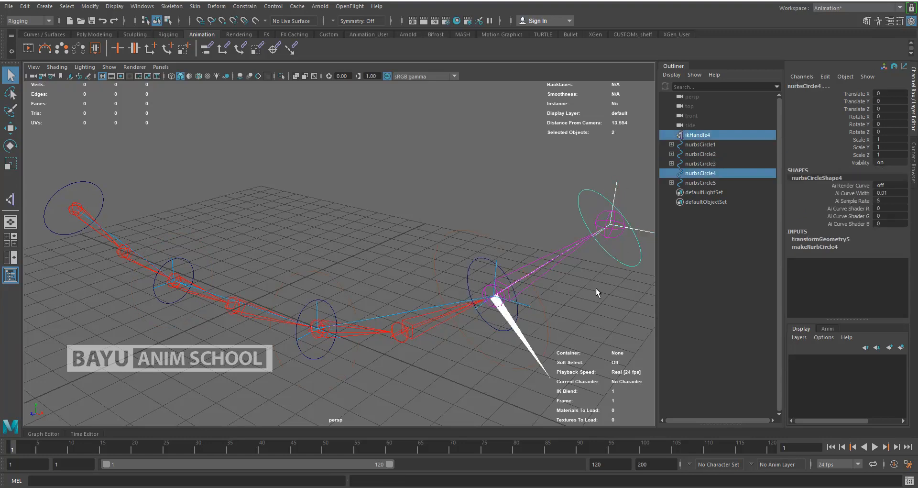
key("p")
left_click(364, 236)
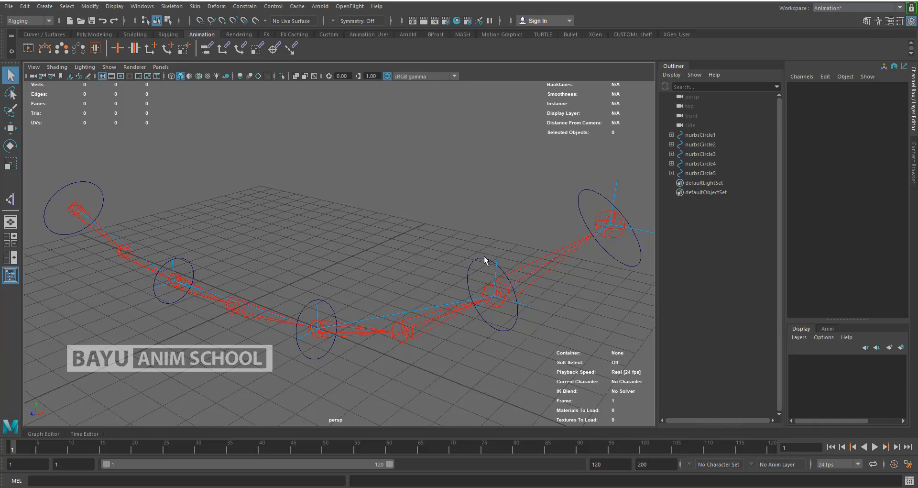
Parent each circle to its neighbour toward the root, from the chain's end circle down to the root joint's circle
left_click(628, 253)
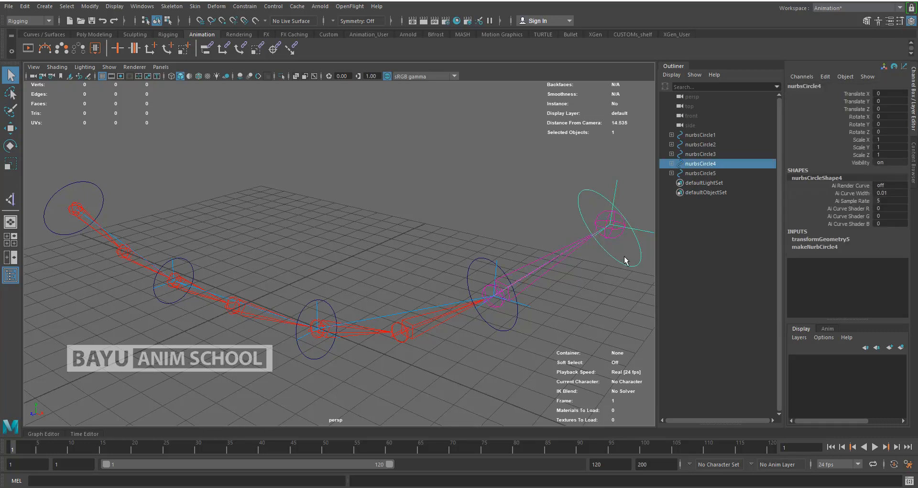
left_click(506, 319, "shift")
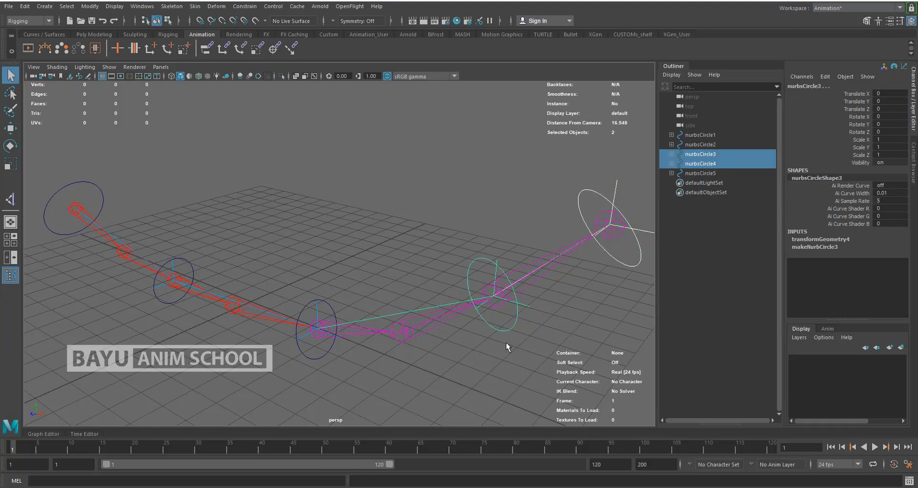
key("p")
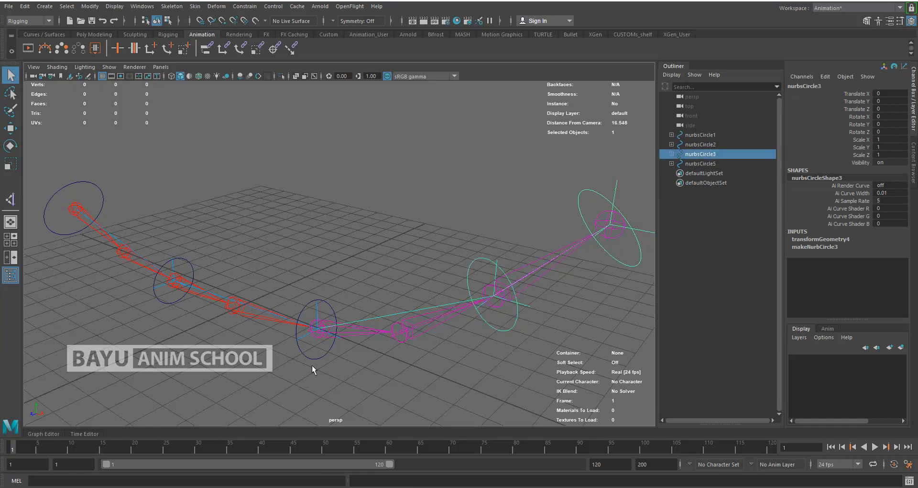
key("p")
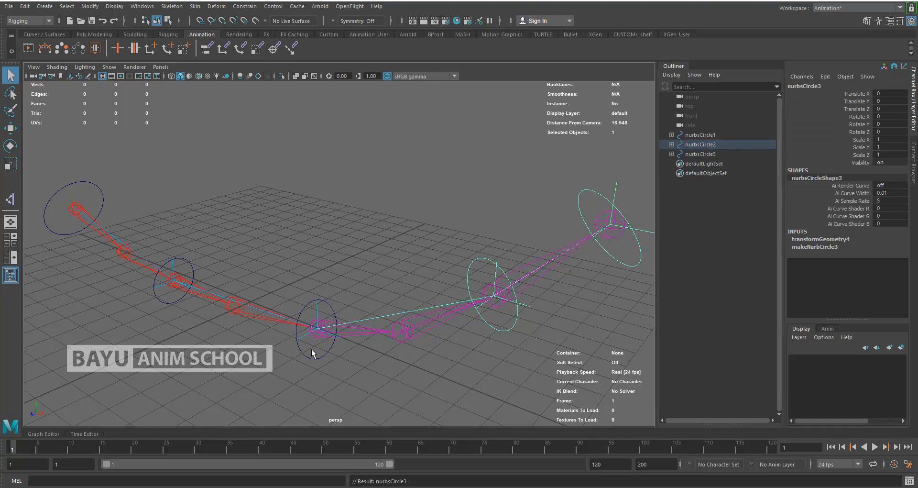
left_click(159, 295, "shift")
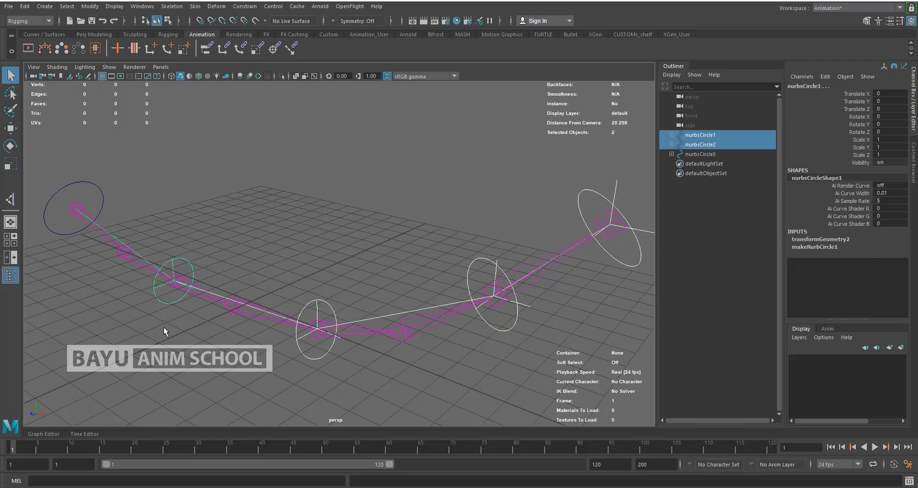
key("p")
left_click(161, 306)
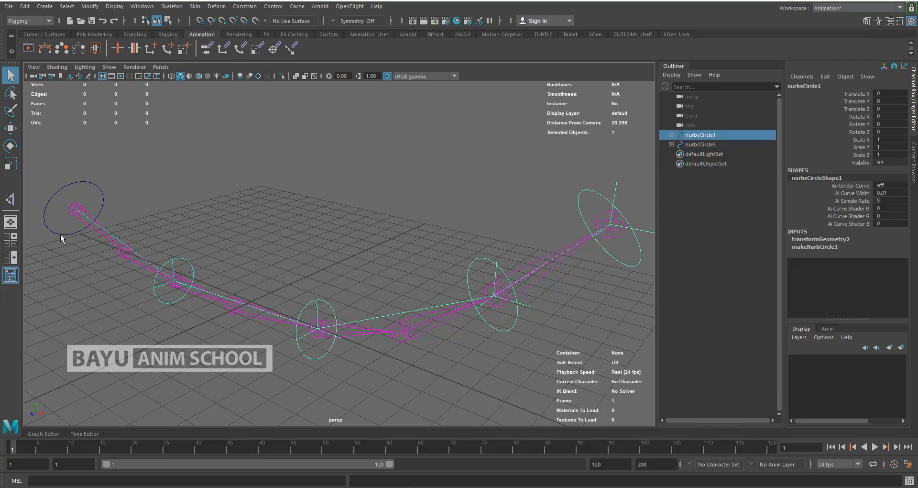
left_click(62, 233, "shift")
key("p")
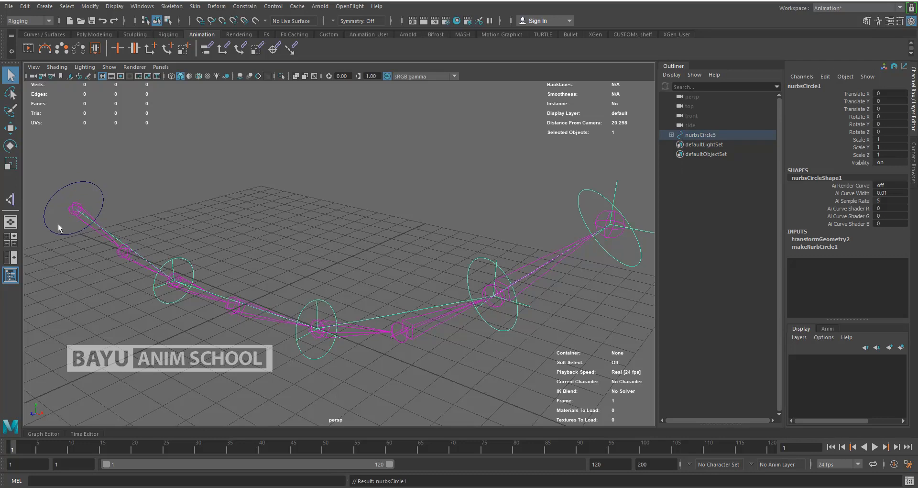
Move the root circle to test that the whole rig follows, and undo the move
key("w")
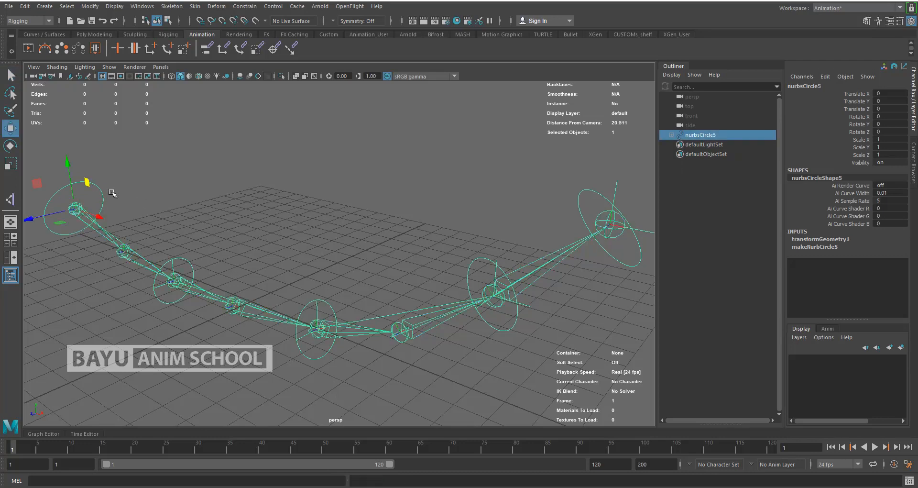
left_click_drag(37, 186, 75, 153)
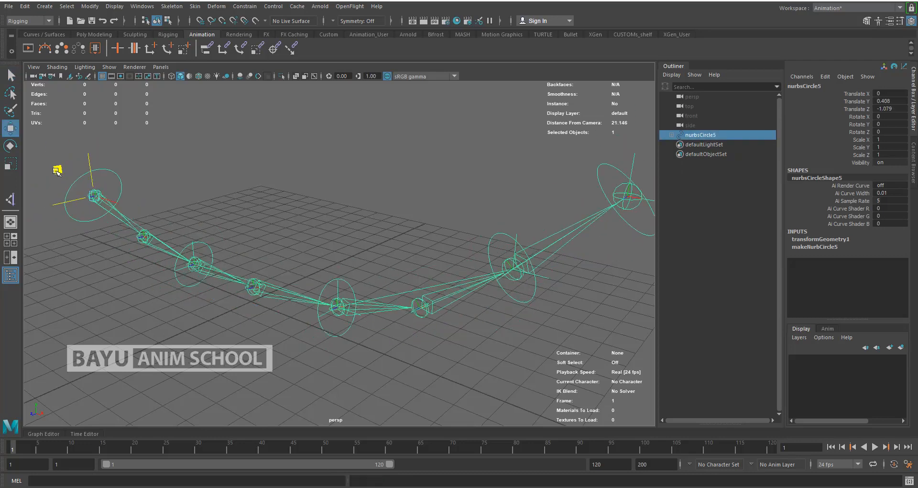
key("ctrl+z")
Create a polygon cube with its width, height and depth set to 3
left_click_drag(144, 223, 225, 274, "alt")
left_click_drag(272, 305, 176, 283, "alt")
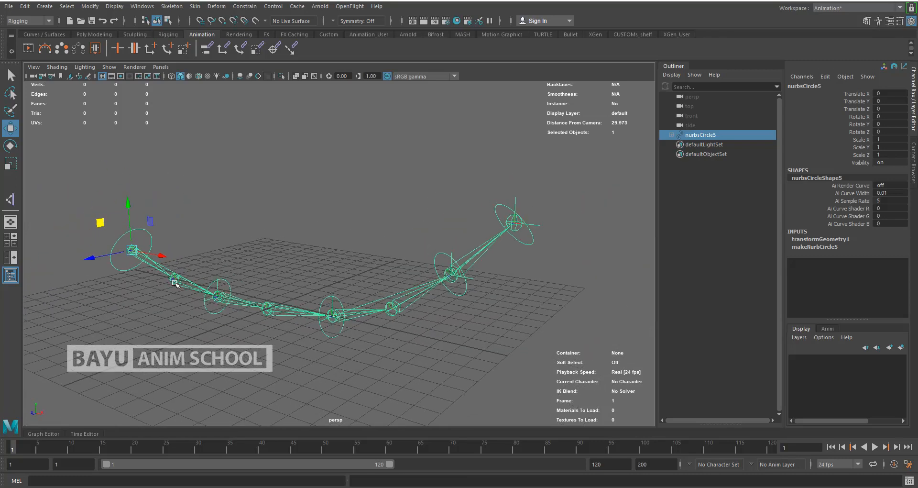
left_click(45, 6)
mouse_move(72, 43)
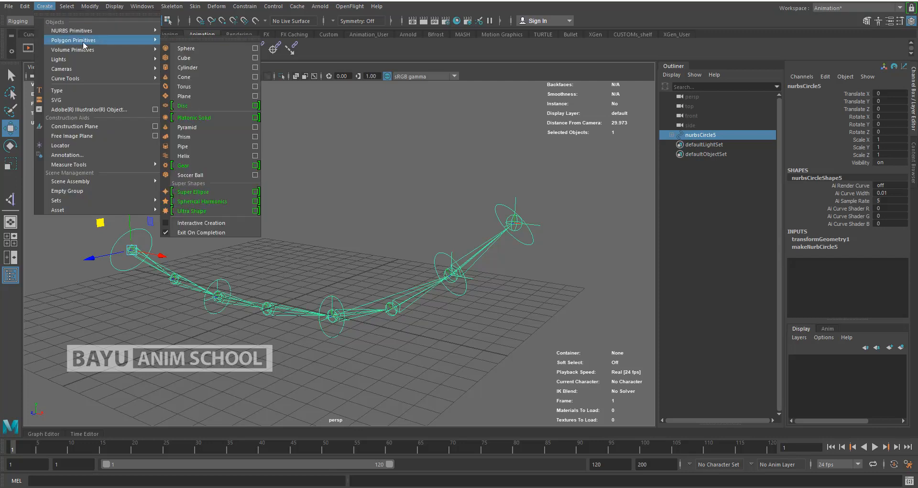
left_click(207, 59)
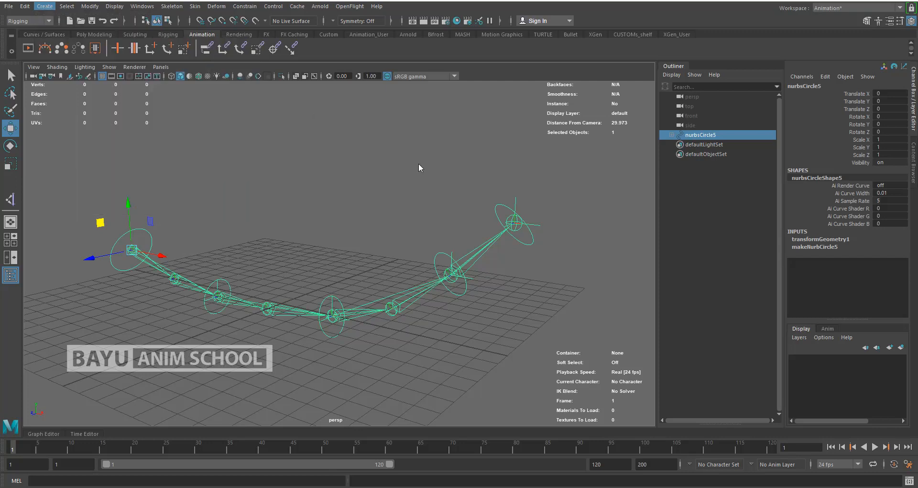
left_click_drag(219, 301, 331, 309, "alt")
scroll(426, 293, "down", 3)
left_click(805, 193)
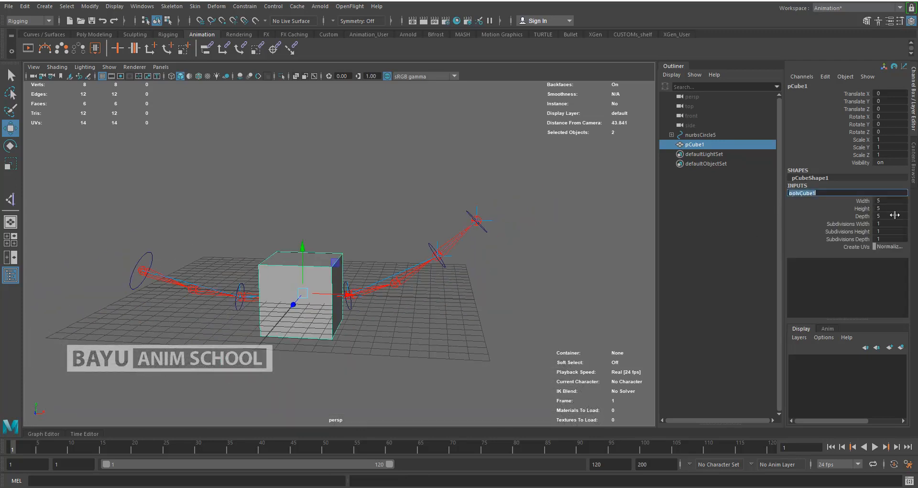
left_click_drag(888, 201, 889, 215)
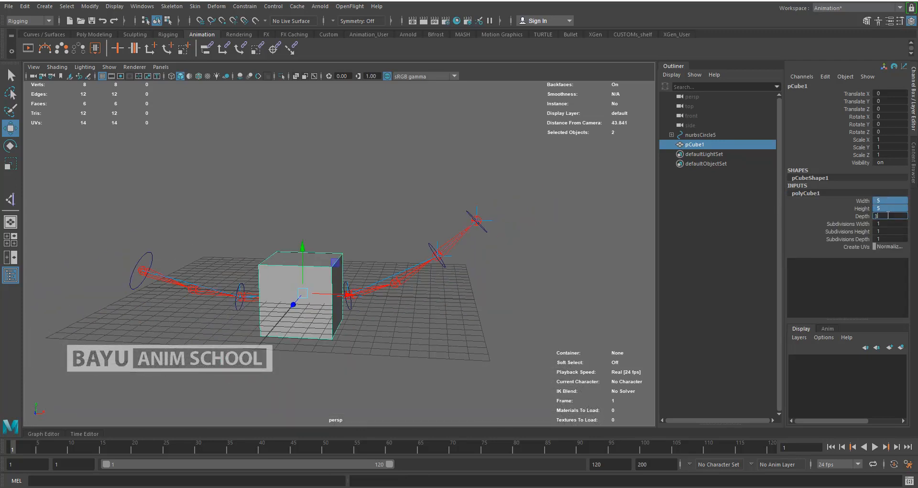
type("3")
key("Tab")
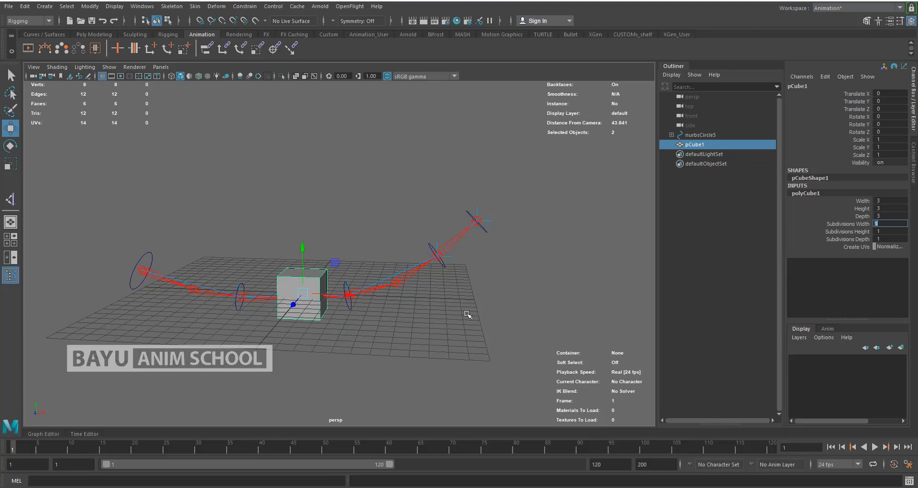
Widen the cube to 27.8 and shift it along X to 0.788 so it spans the joint chain
left_click(862, 201)
middle_click_drag(387, 300, 489, 326)
key("w")
left_click_drag(349, 295, 361, 295)
left_click_drag(383, 348, 478, 356, "alt")
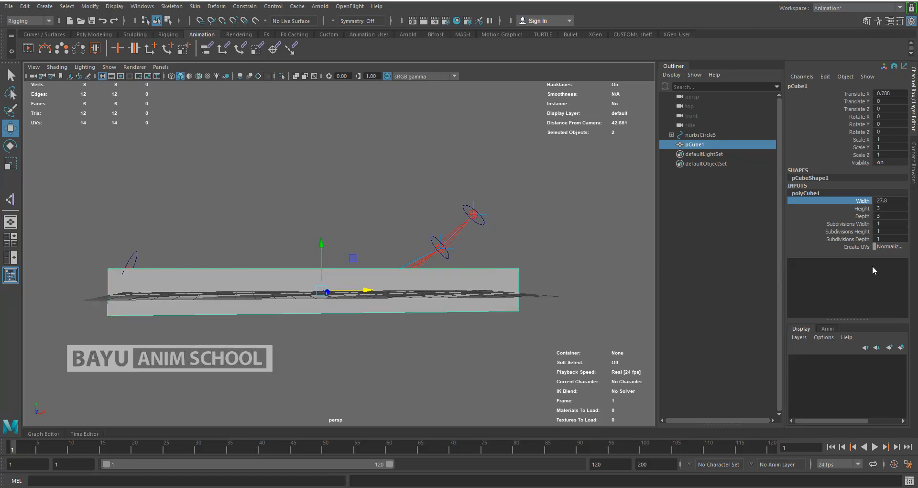
Set the box's width subdivisions to 10
left_click(857, 224)
middle_click_drag(286, 347, 344, 367)
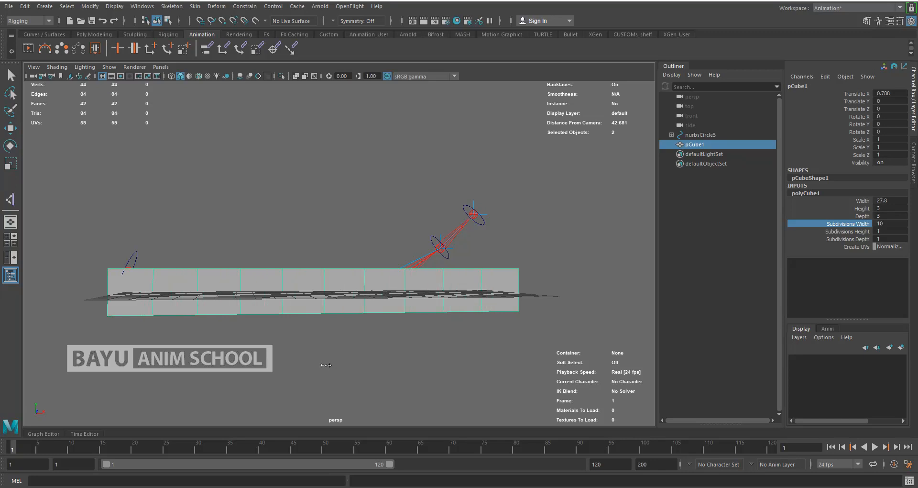
mouse_move(310, 344)
left_mouse_down("alt")
mouse_move(299, 371)
mouse_move(322, 338)
left_mouse_up("alt")
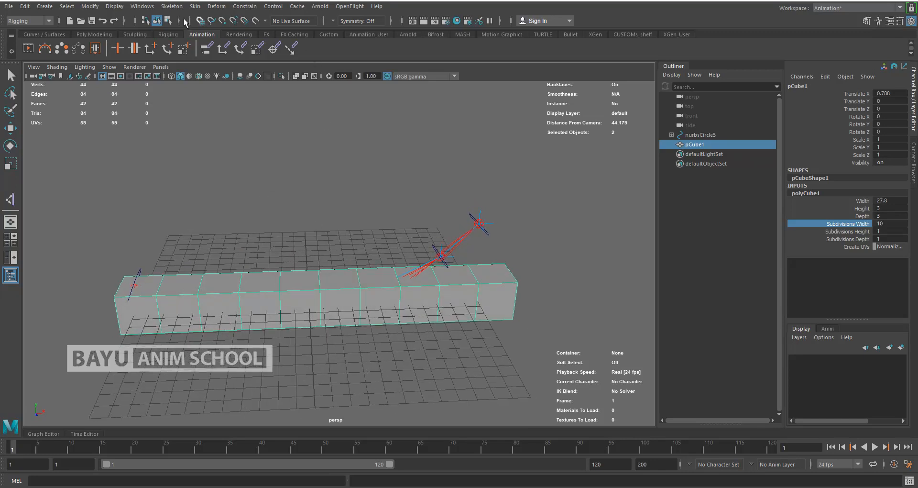
Add a nonlinear Bend deformer to the box
left_click(216, 6)
mouse_move(267, 148)
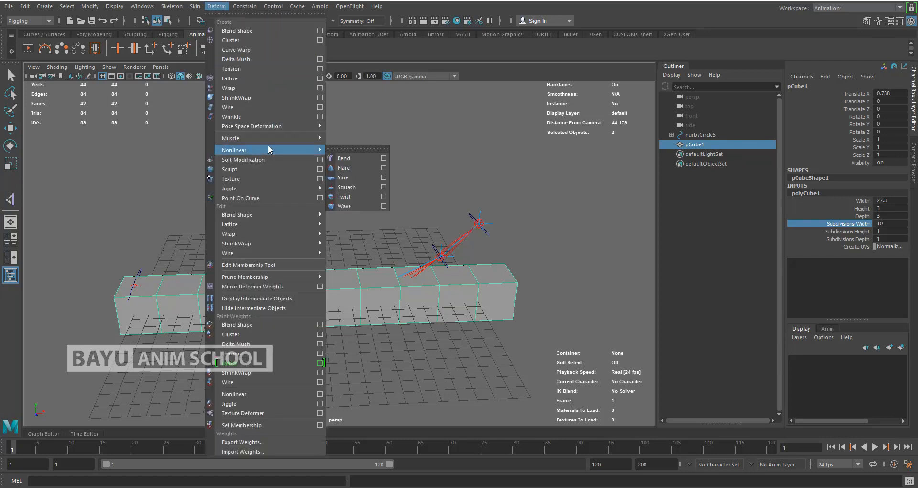
left_click(340, 158)
key("w")
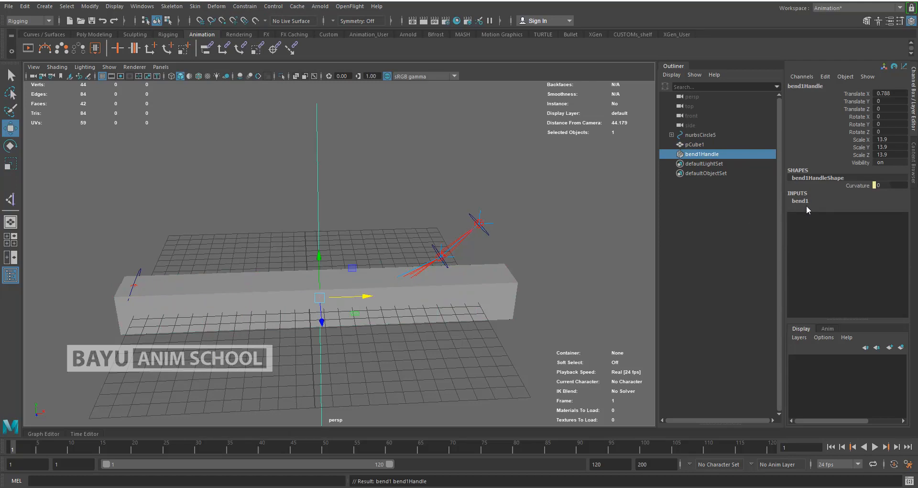
Rotate the bend handle to 90 degrees about Z so it runs along the box's length
key("e")
left_click_drag(346, 266, 284, 272)
double_click(879, 134)
type("90")
key("Return")
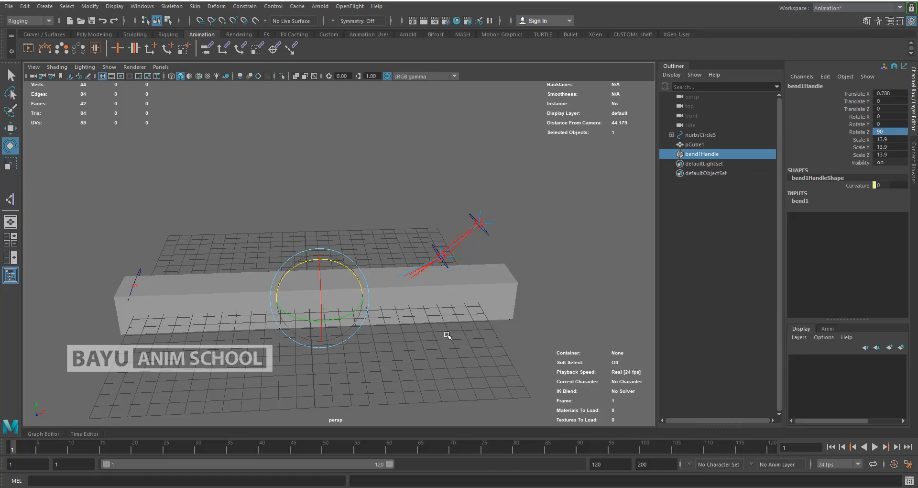
Turn on wireframe-on-shaded display and switch the viewport to wireframe to see the joint chain inside the box
left_click(198, 76)
left_click_drag(360, 266, 314, 338, "alt")
key("4")
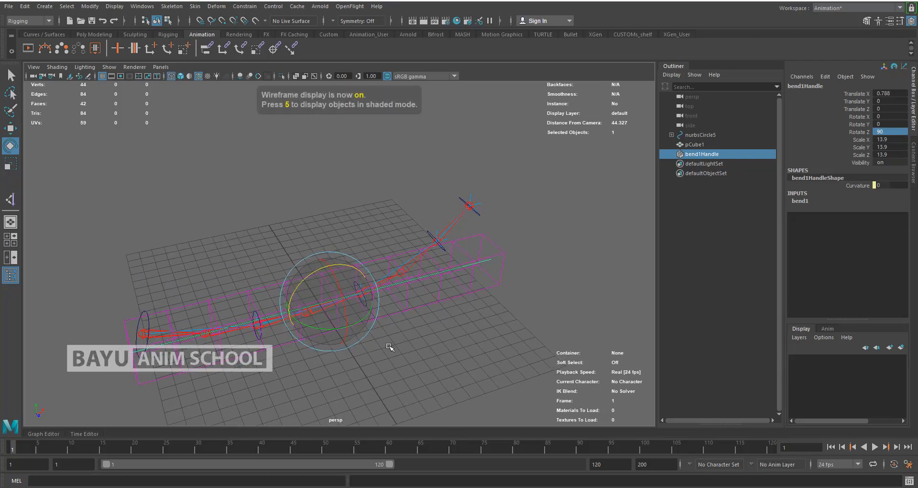
left_click_drag(380, 348, 385, 335, "alt")
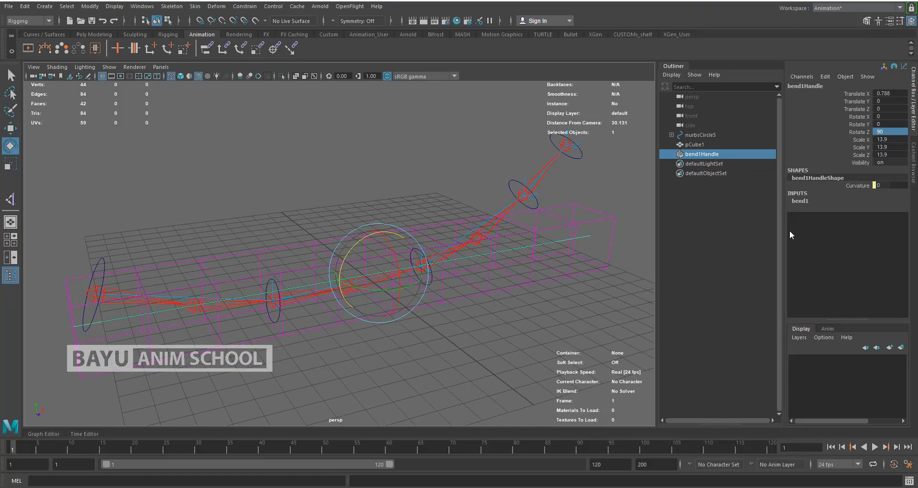
Raise the bend deformer's curvature to about 22.9 so the box curves upward like the joint chain
left_click(801, 202)
left_click(857, 215)
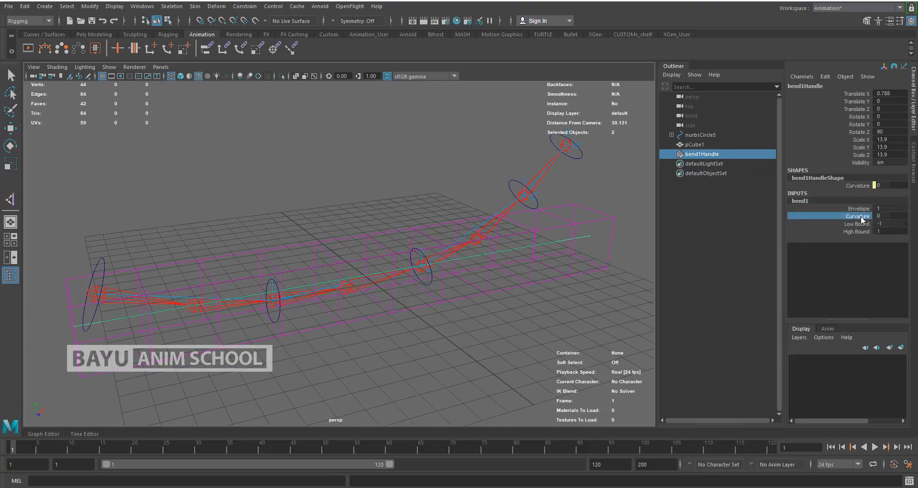
middle_click_drag(338, 346, 345, 348)
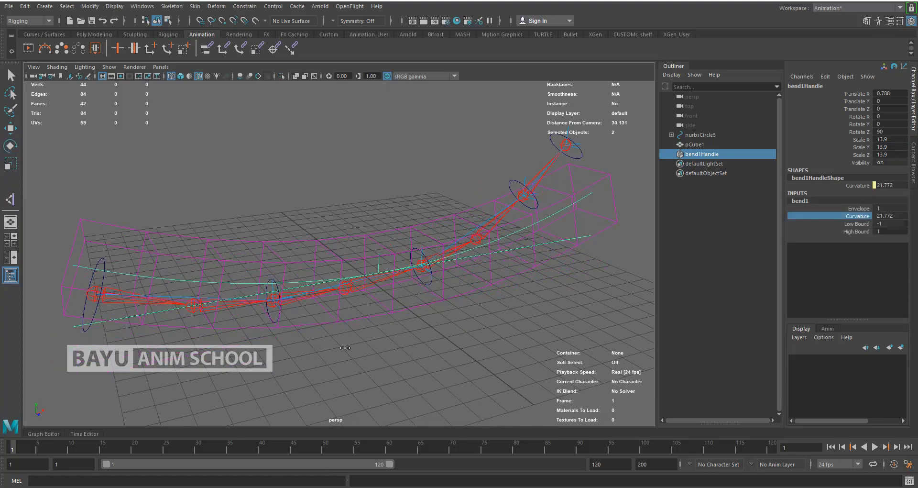
key("5")
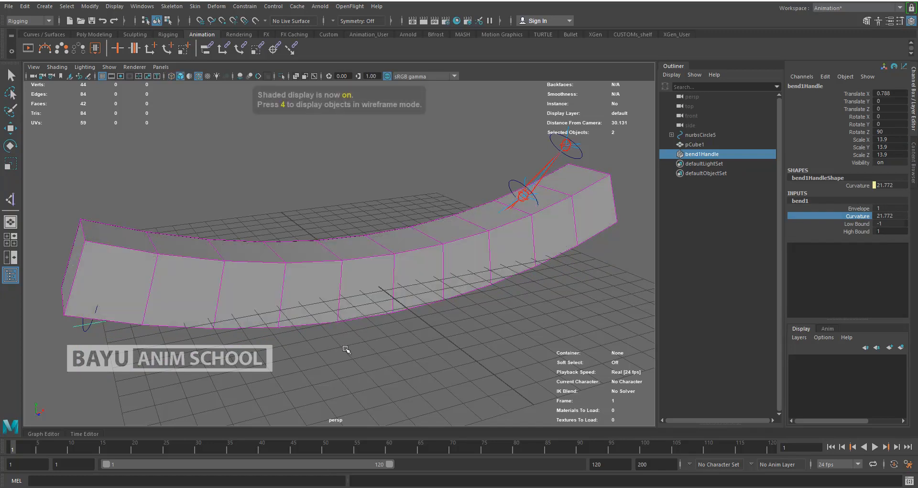
middle_click_drag(344, 353, 344, 352)
left_click_drag(383, 356, 377, 345, "alt")
Parent the bend handle to the box
left_click(109, 316)
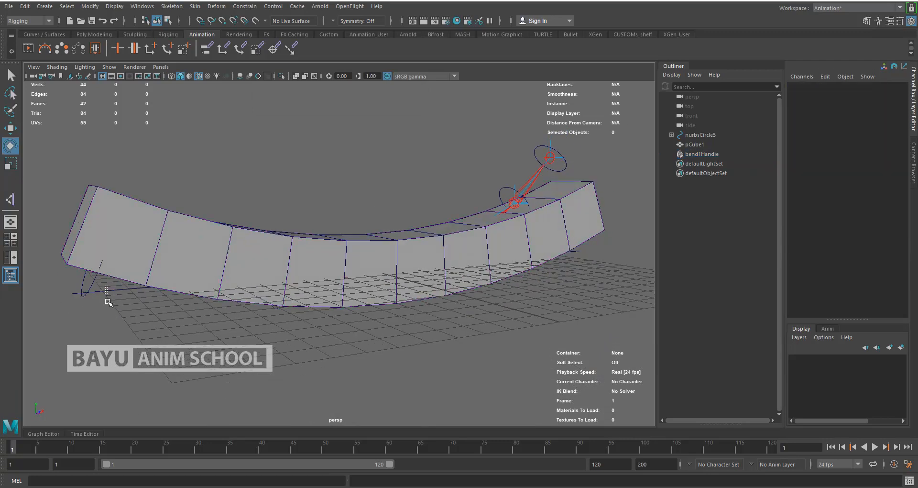
left_click(106, 290)
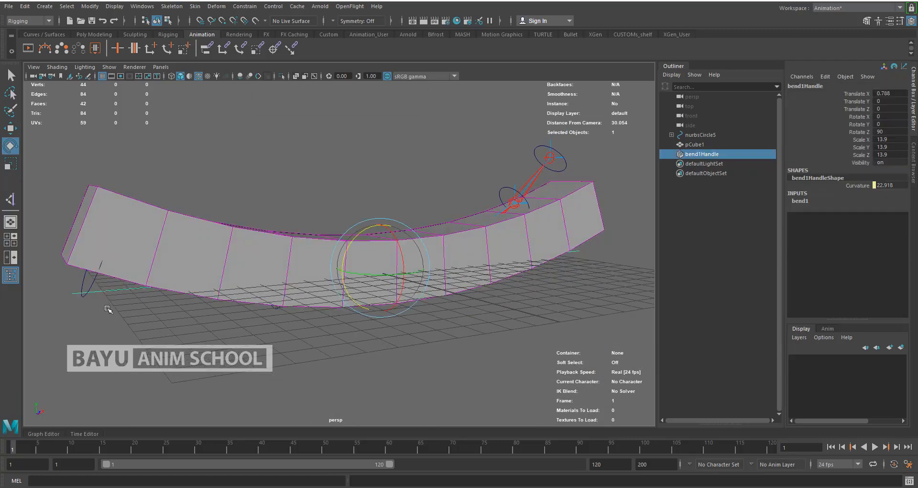
left_click(91, 190, "shift")
key("p")
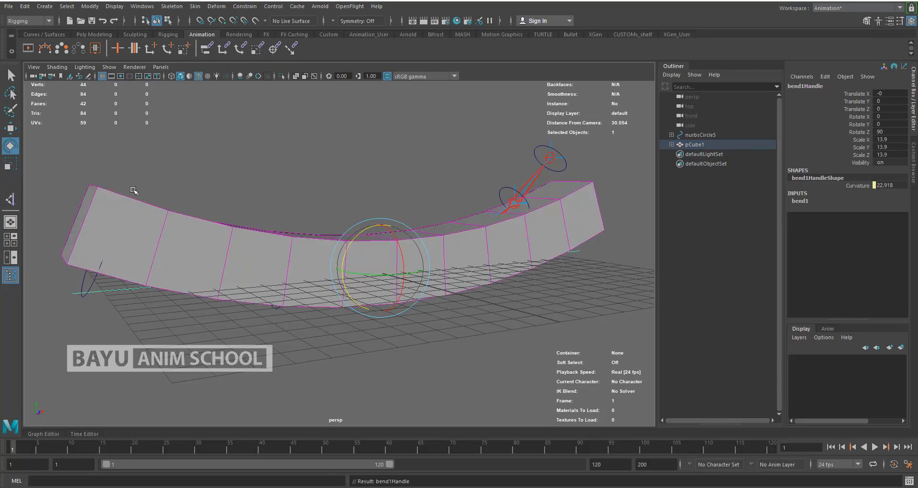
Rotate the box about Z by about 11.2 degrees to tilt it along the joint chain, checking it in wireframe
left_click(123, 200)
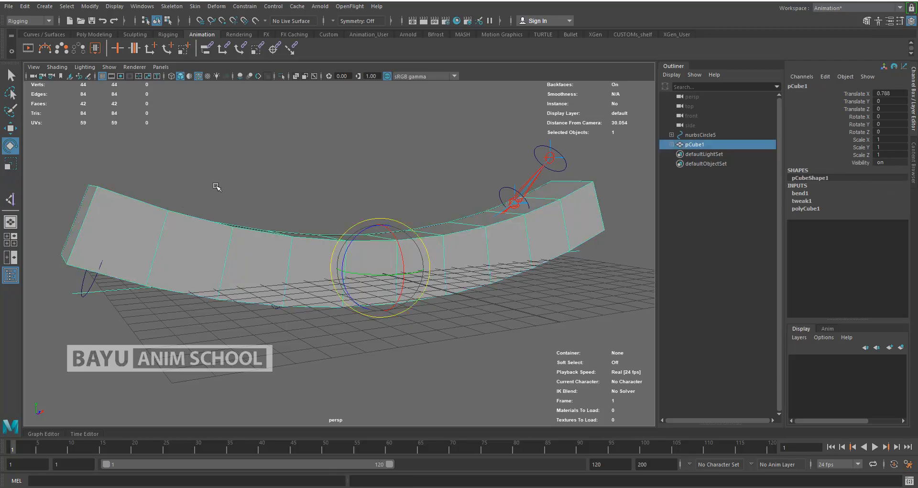
left_click_drag(351, 243, 348, 254)
key("4")
left_click_drag(357, 347, 332, 339, "alt")
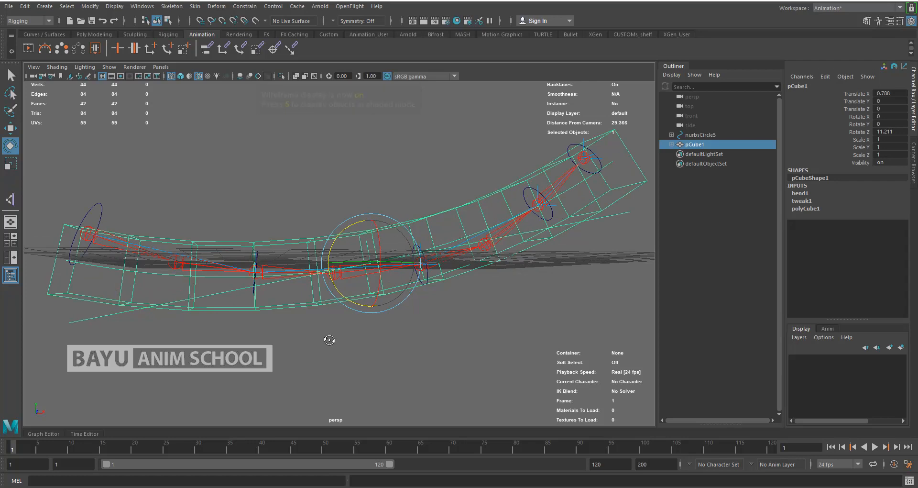
Increase the bend handle's curvature to about 33.2 to follow the joint chain more closely
left_click_drag(68, 318, 75, 330)
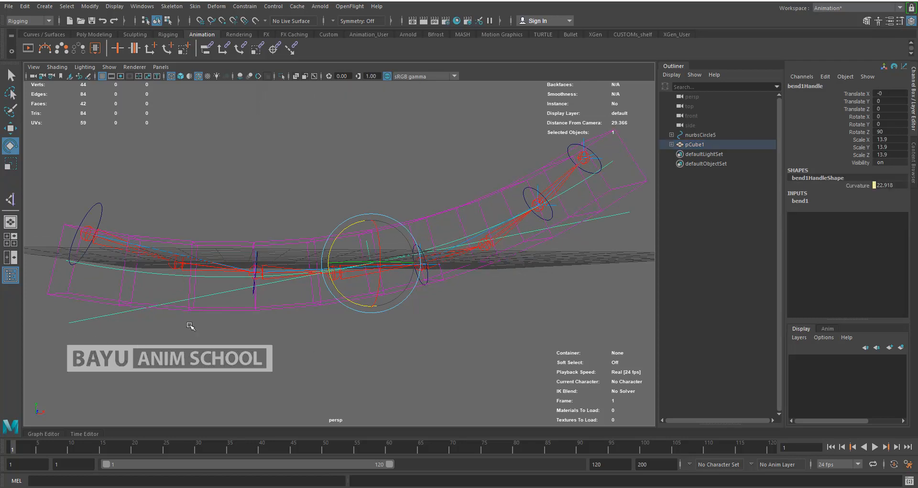
left_click(799, 201)
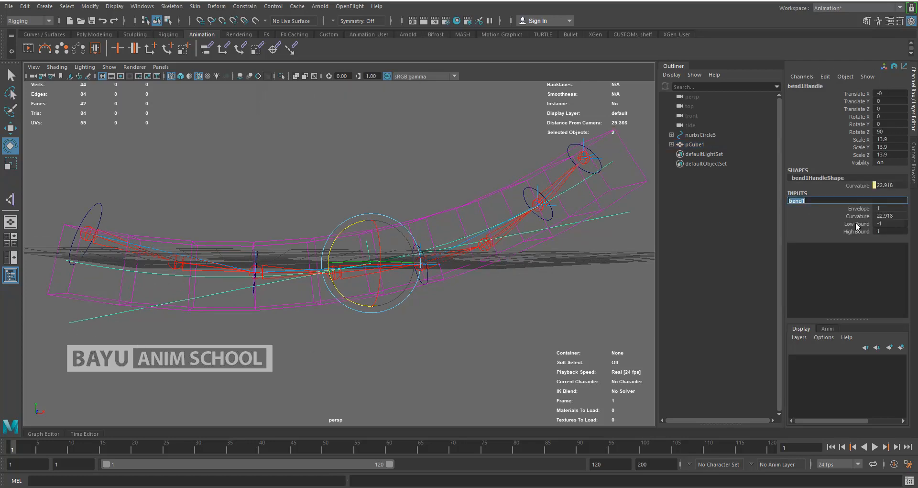
left_click(859, 217)
middle_click_drag(375, 311, 344, 348)
left_click_drag(344, 348, 371, 355, "alt")
key("5")
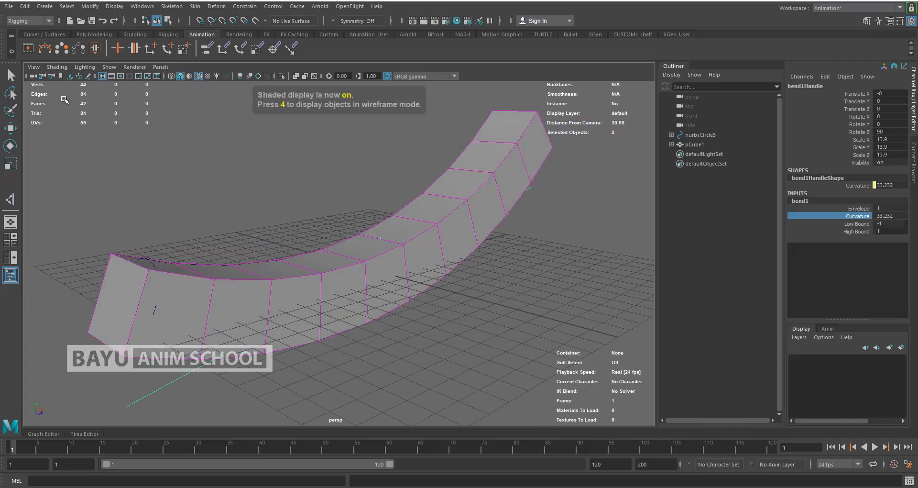
Turn on X-Ray shading in the viewport
left_click(57, 68)
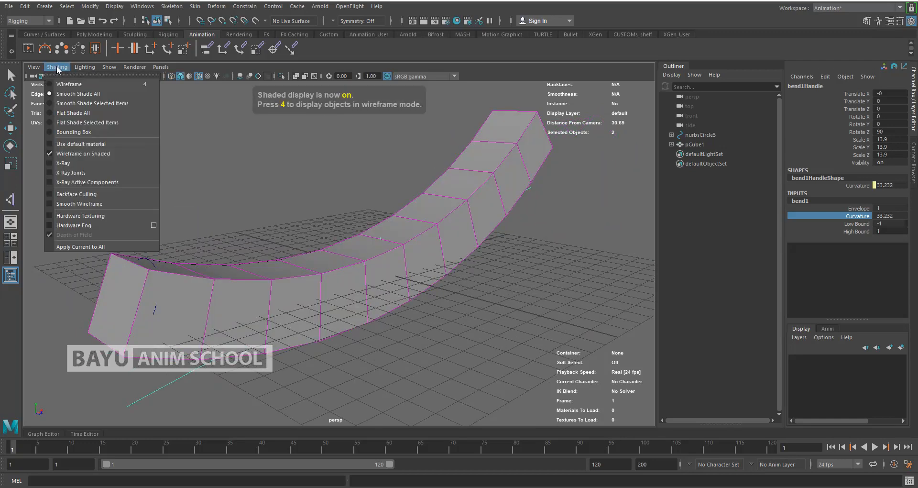
left_click(80, 164)
left_click_drag(365, 342, 321, 313, "alt")
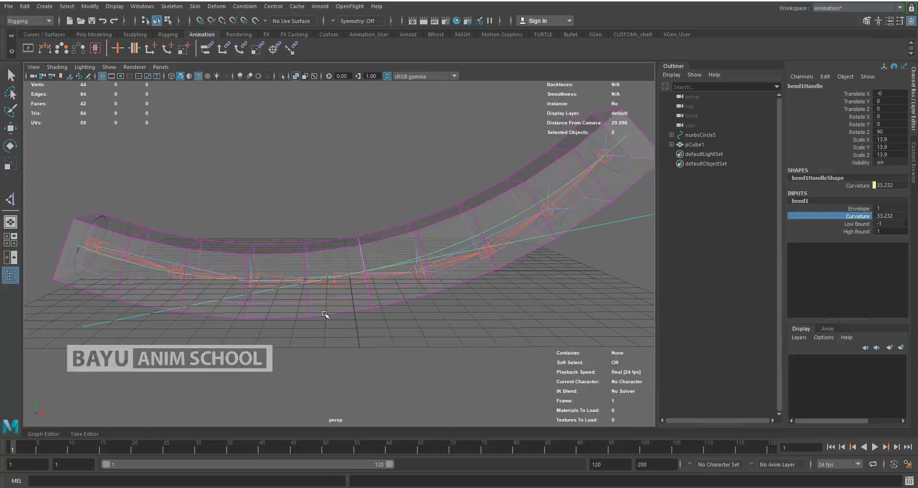
Move the box slightly down its own axis, to about X 0.822 and Y -0.176, to center it on the joints
left_click(321, 314)
key("e")
key("w")
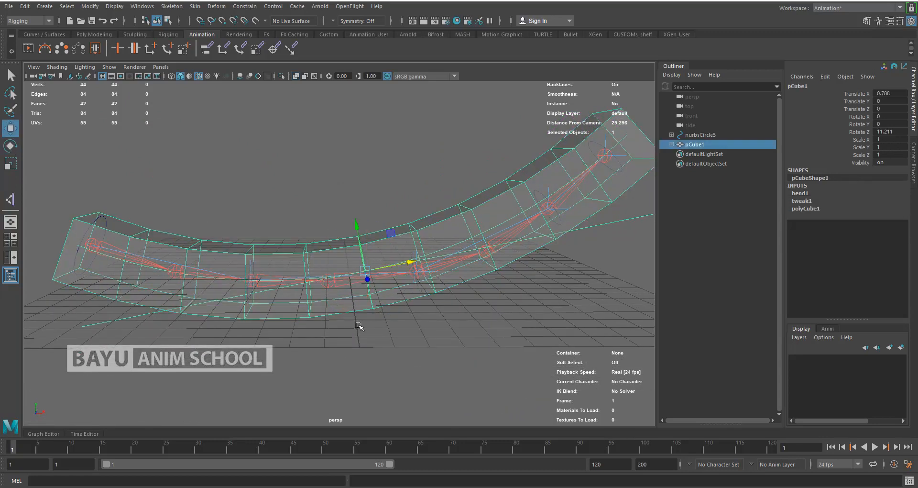
left_click_drag(367, 350, 359, 343, "alt")
left_click_drag(354, 219, 354, 224)
Raise the bend curvature to about 35.5 and nudge the box down to about X 0.827 and Y -0.198
left_click(799, 193)
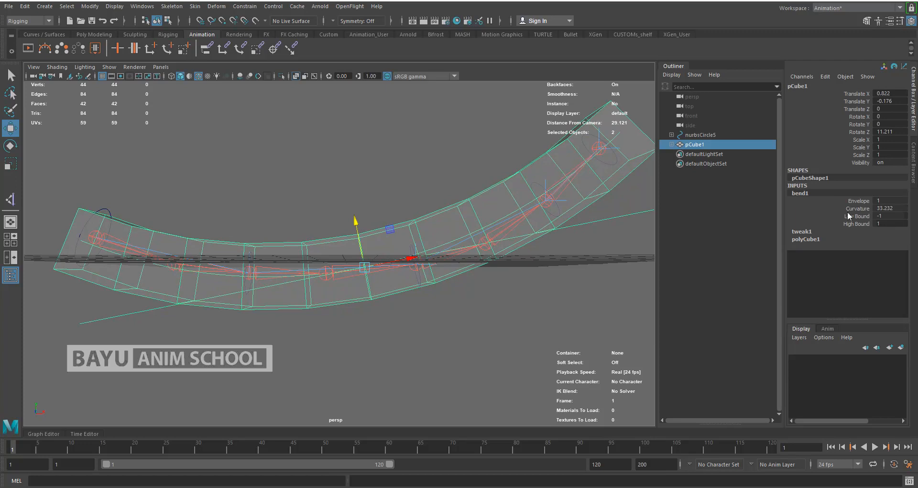
left_click(857, 208)
middle_click_drag(420, 366, 421, 366)
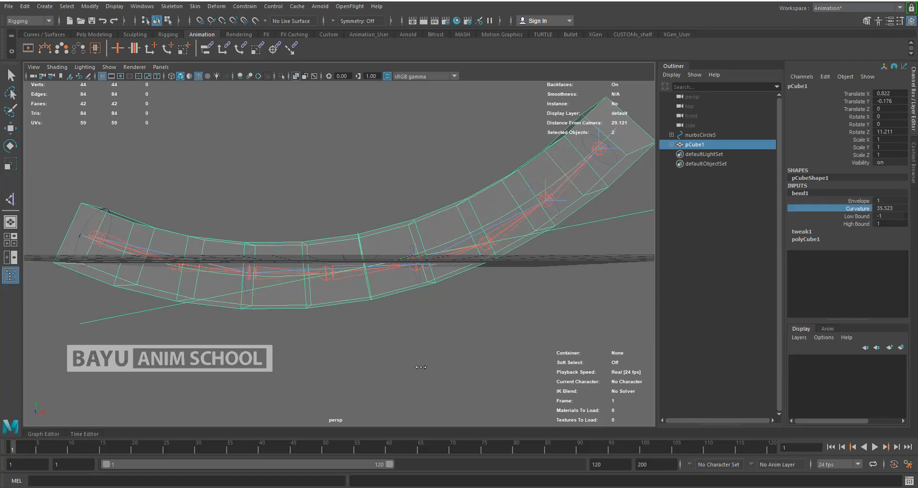
key("w")
left_click_drag(356, 220, 354, 219)
left_click_drag(362, 358, 369, 371, "alt")
Delete the construction history of the bent box to bake in its shape
left_click(328, 371)
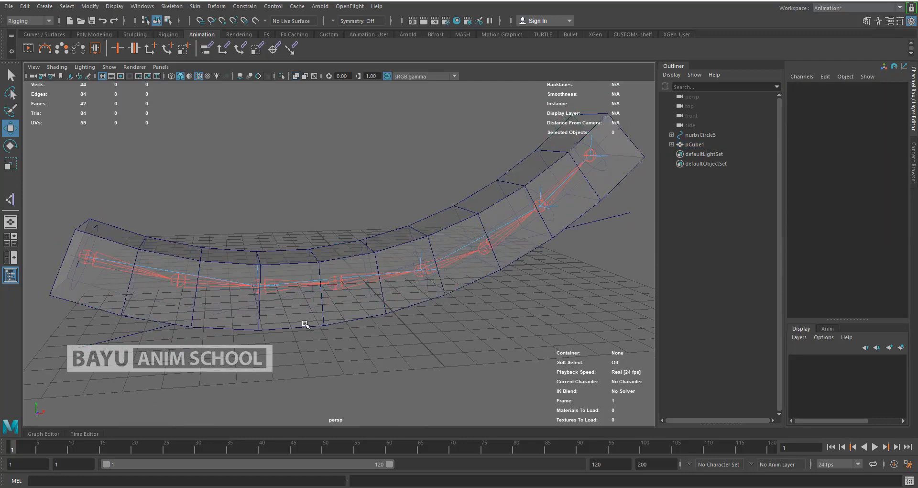
left_click_drag(304, 325, 314, 357)
left_click(25, 6)
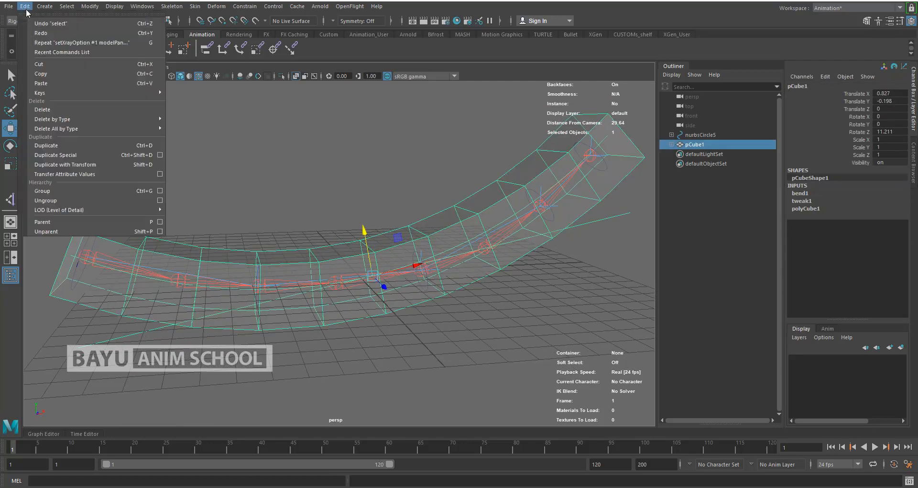
mouse_move(91, 117)
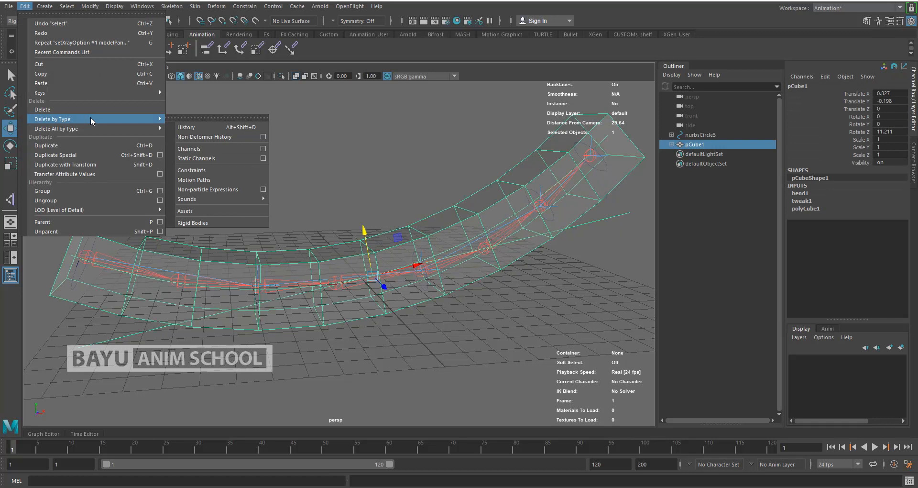
left_click(196, 126)
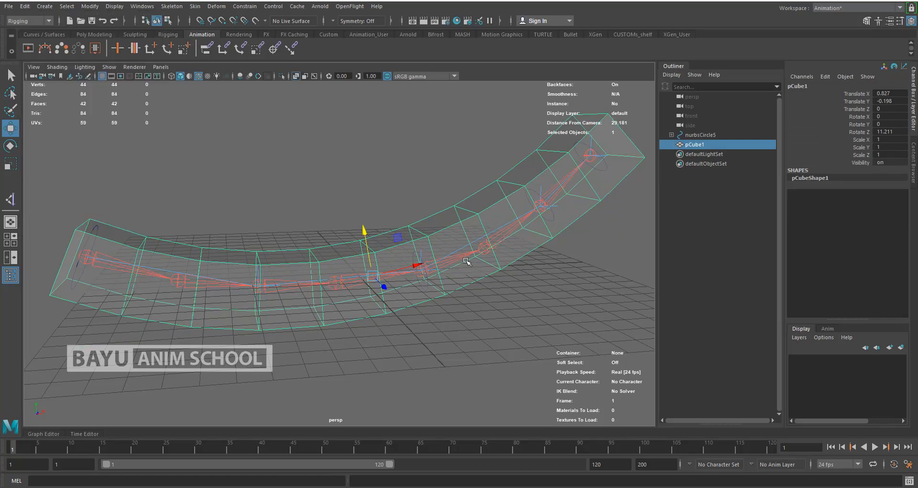
Select the box together with the chain's root joint, and reset the Bind Skin options to their defaults
left_click_drag(324, 372, 354, 353, "alt")
left_click(318, 336)
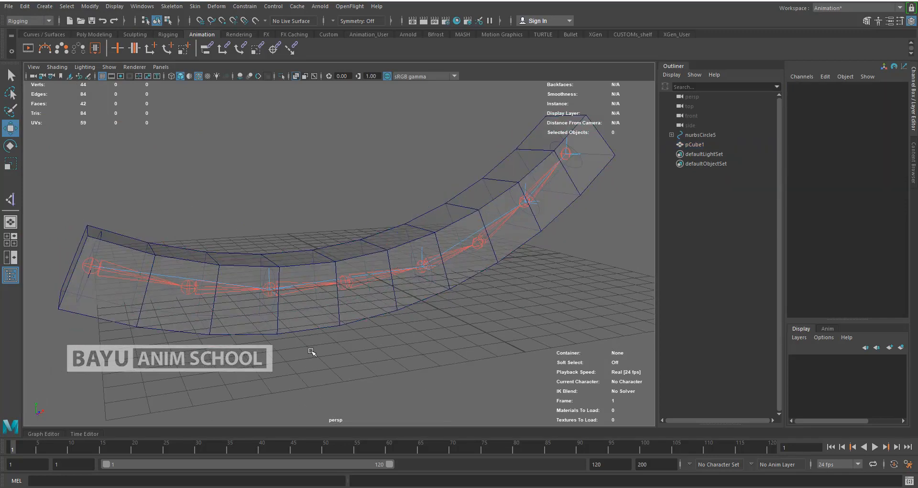
key("ctrl+z")
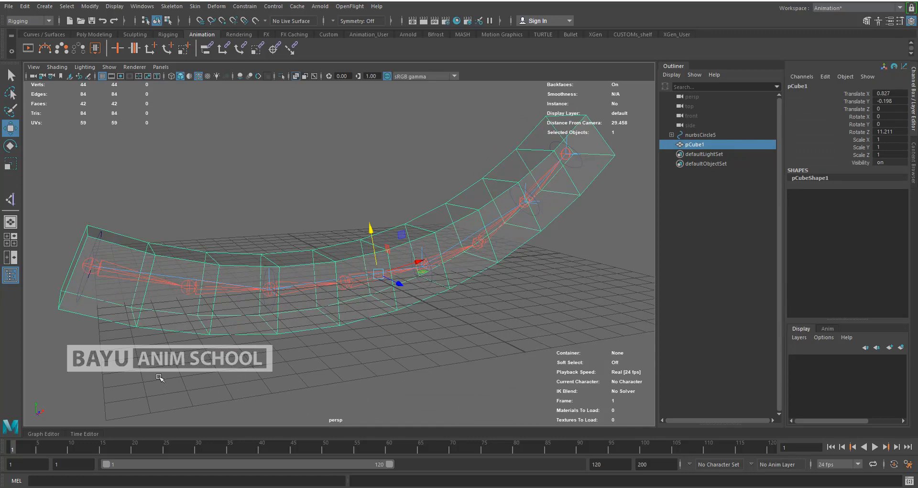
key("4")
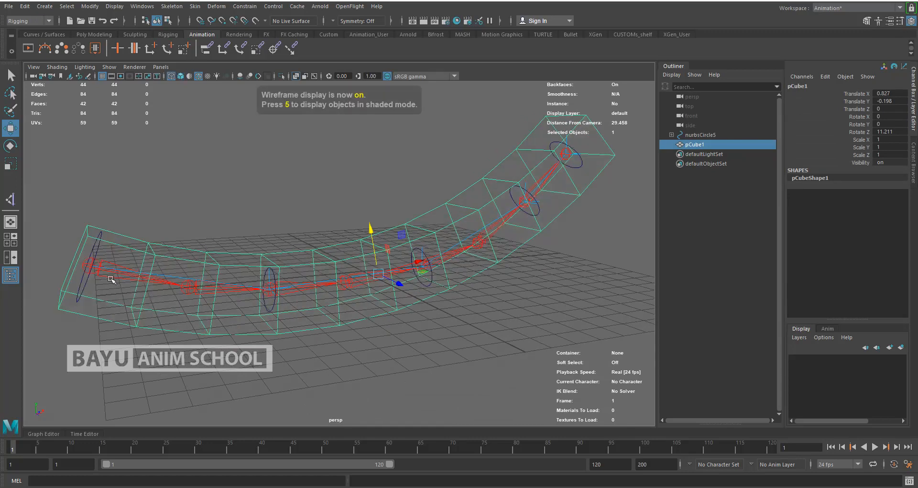
left_click(111, 278, "shift")
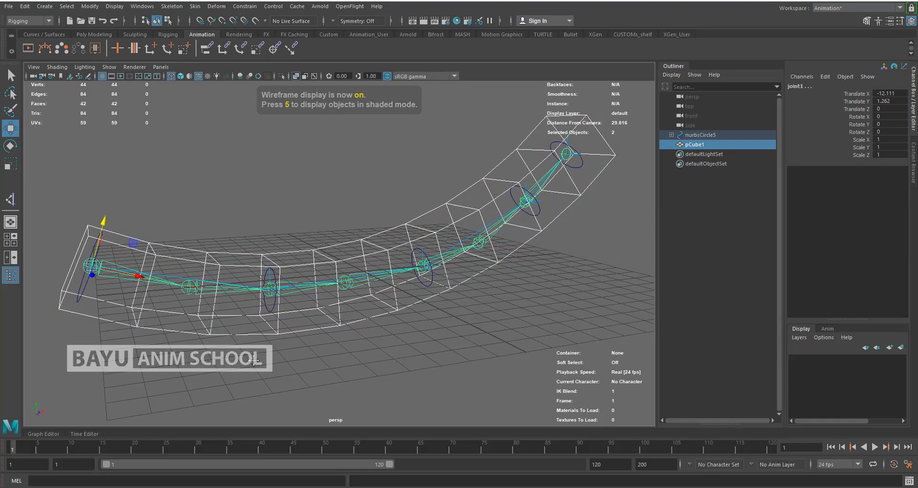
left_click_drag(250, 360, 360, 143, "alt")
left_click(195, 6)
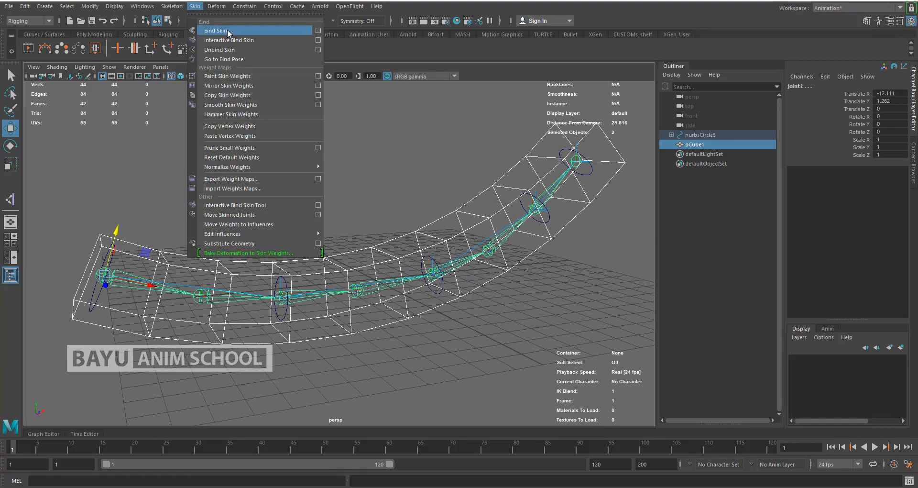
left_click(319, 30)
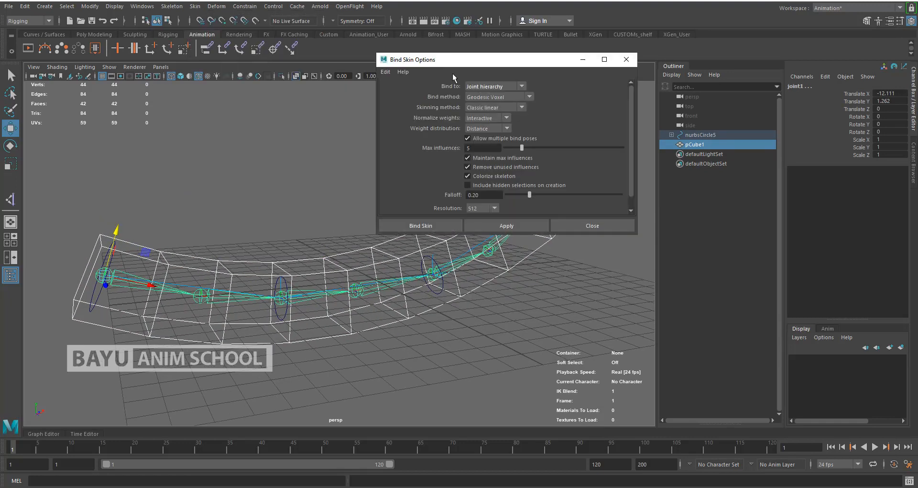
left_click(383, 72)
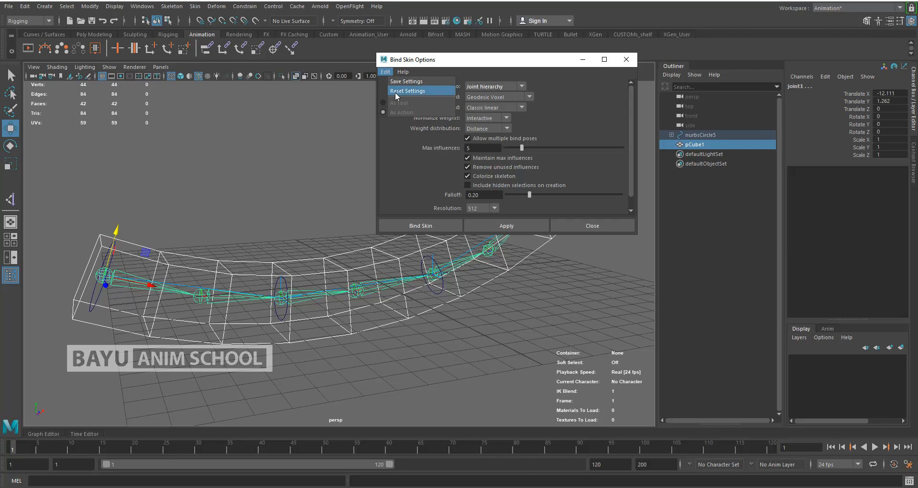
left_click(394, 91)
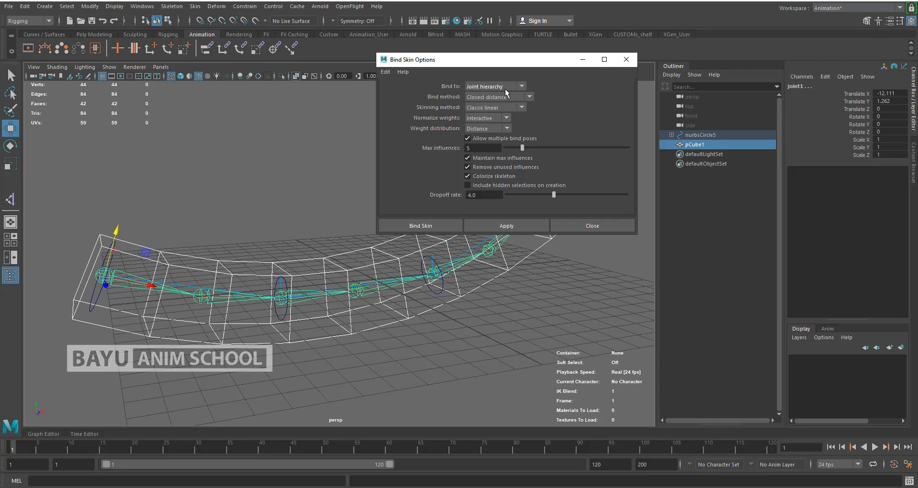
Bind the box to the joint hierarchy with the Geodesic Voxel bind method
left_click(476, 99)
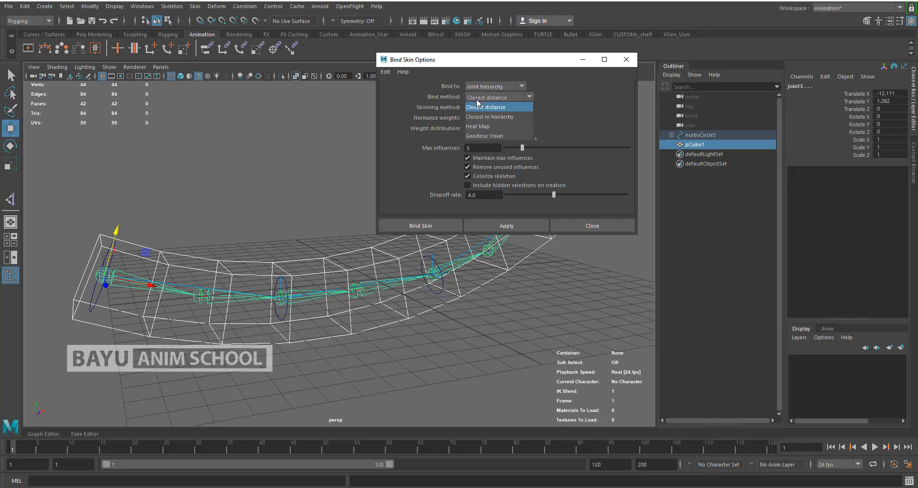
left_click(478, 136)
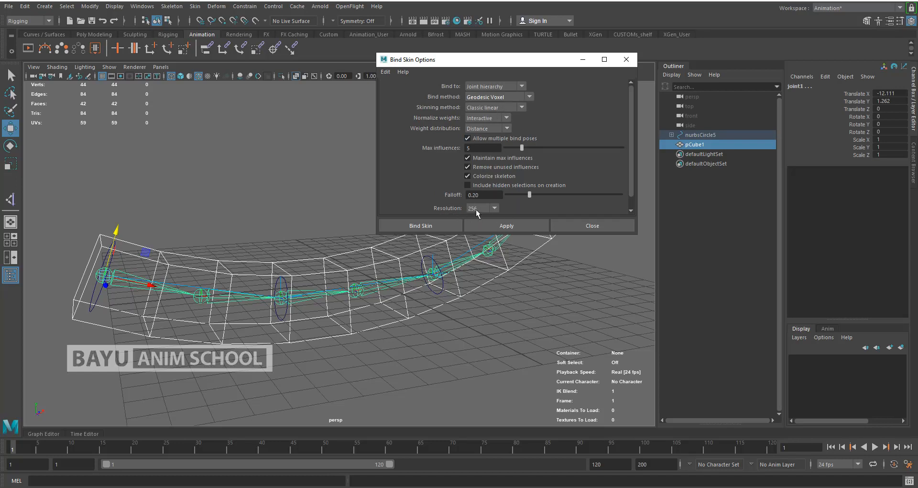
left_click(438, 223)
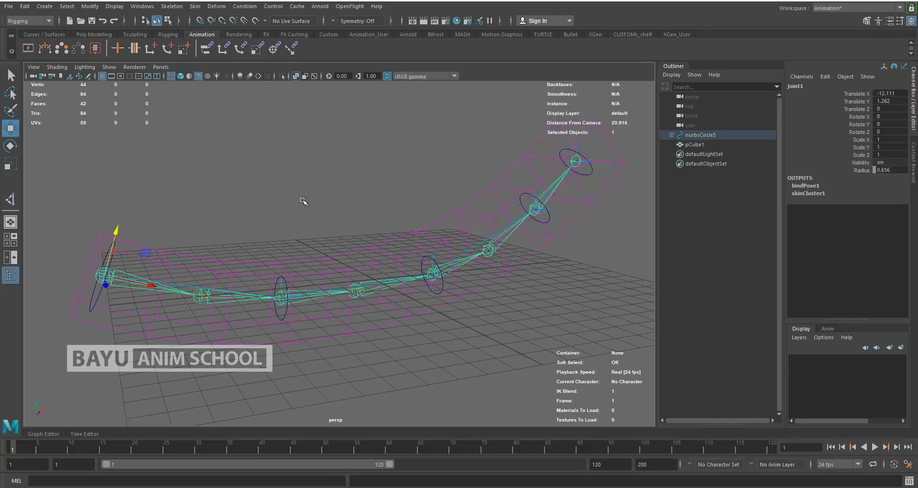
Select the skinned box, switch the viewport to shaded display and turn off X-Ray
left_click_drag(305, 218, 335, 254, "alt")
left_click(344, 254)
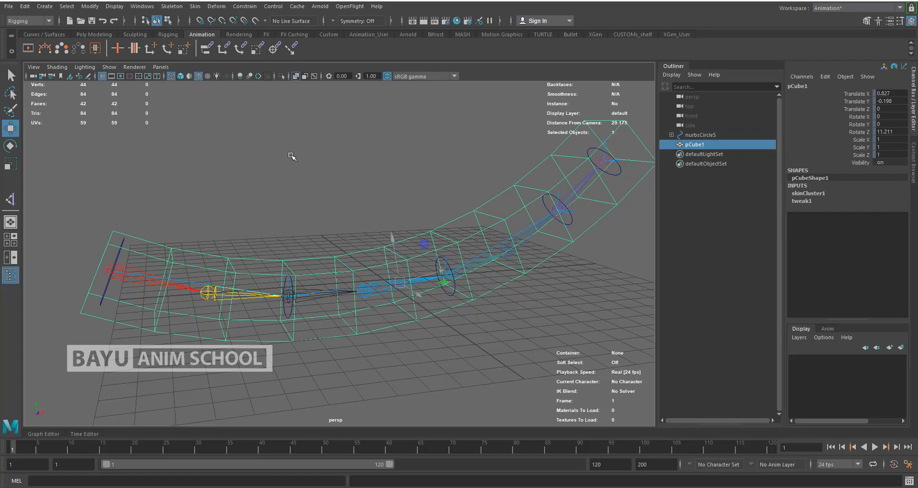
key("5")
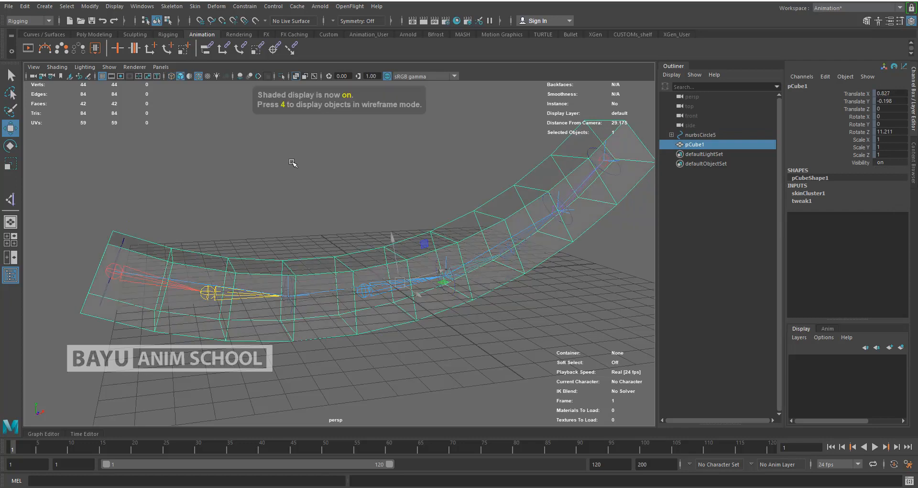
left_click(58, 69)
left_click(93, 165)
left_click_drag(359, 234, 396, 245, "alt")
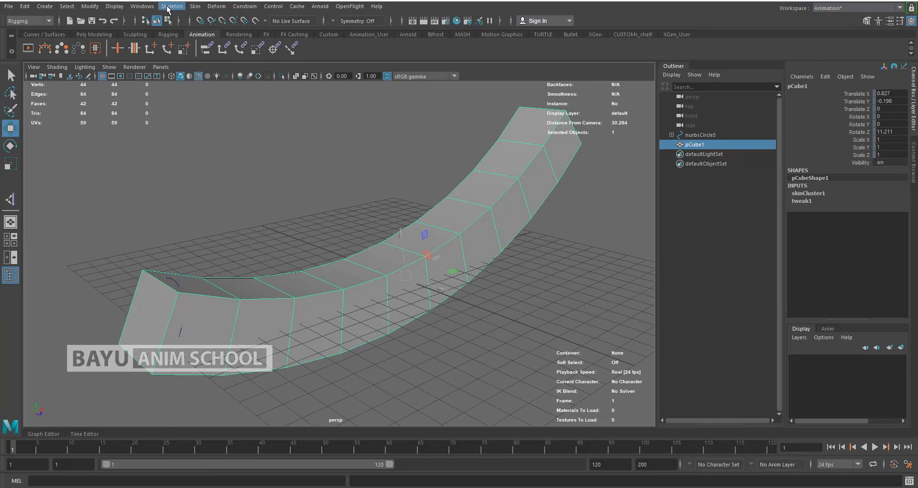
Create a Subdiv Proxy of the box with 2 division levels, using the Modeling tool set
left_click(40, 19)
left_click(42, 27)
left_click(168, 6)
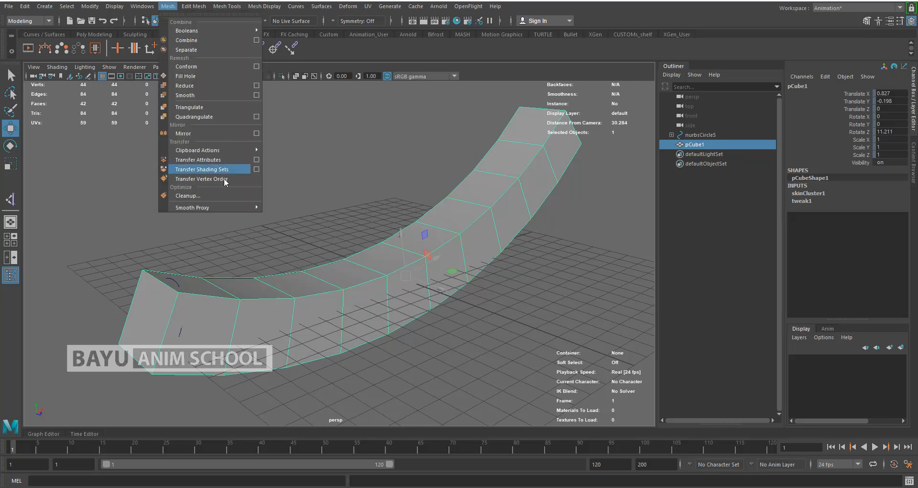
mouse_move(222, 208)
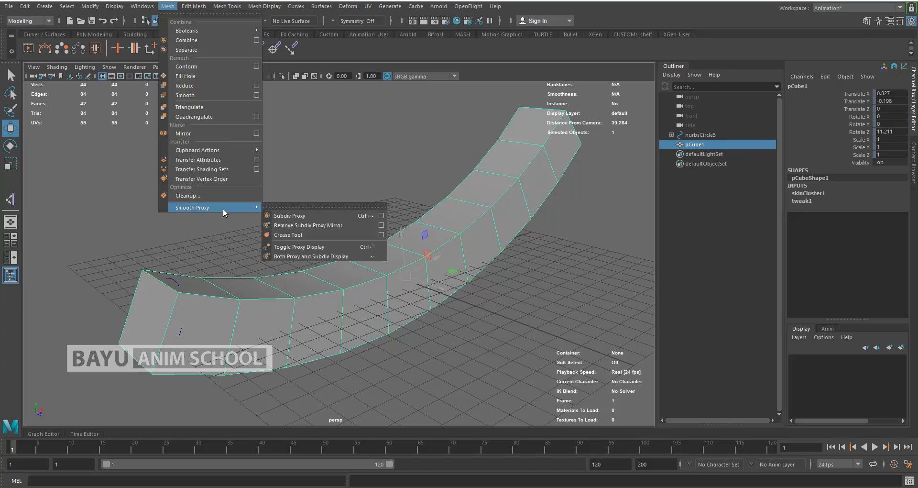
left_click(381, 216)
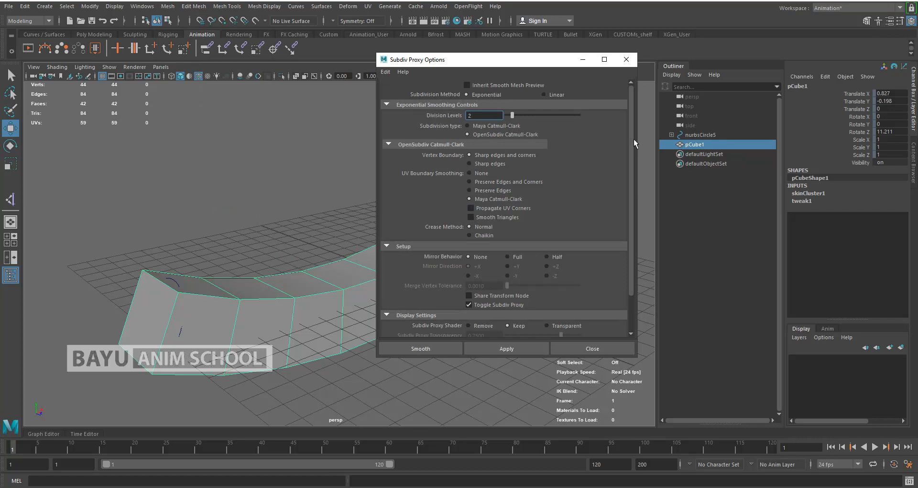
left_click_drag(632, 142, 641, 216)
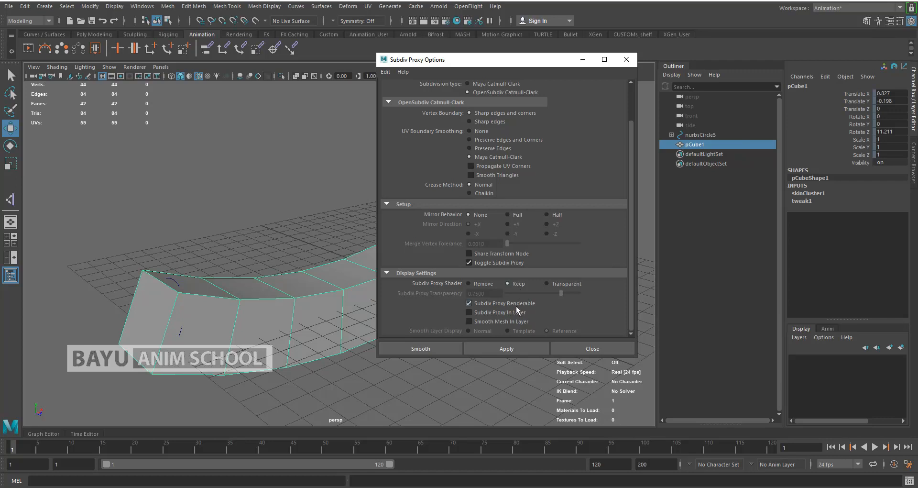
left_click(423, 349)
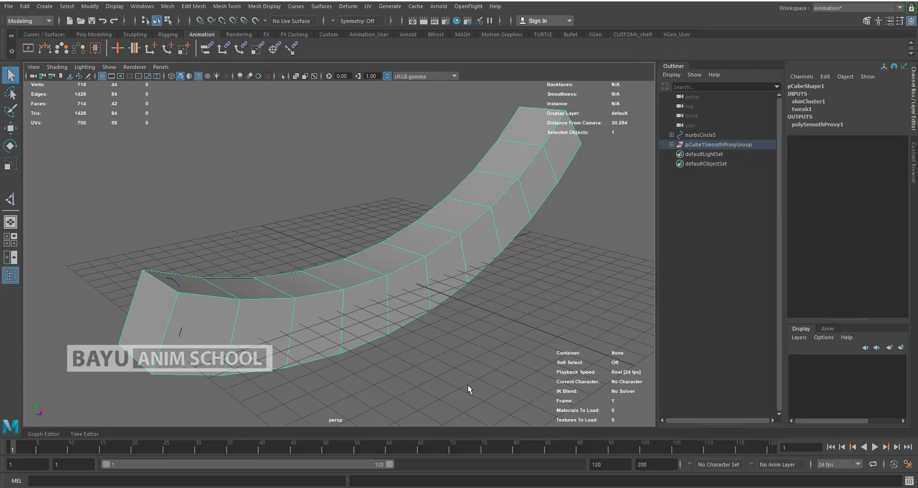
Select the smooth mesh pCube2 inside the smooth proxy group and display the scene in wireframe
left_click_drag(432, 403, 421, 401, "alt")
left_click(672, 144)
left_click(701, 155)
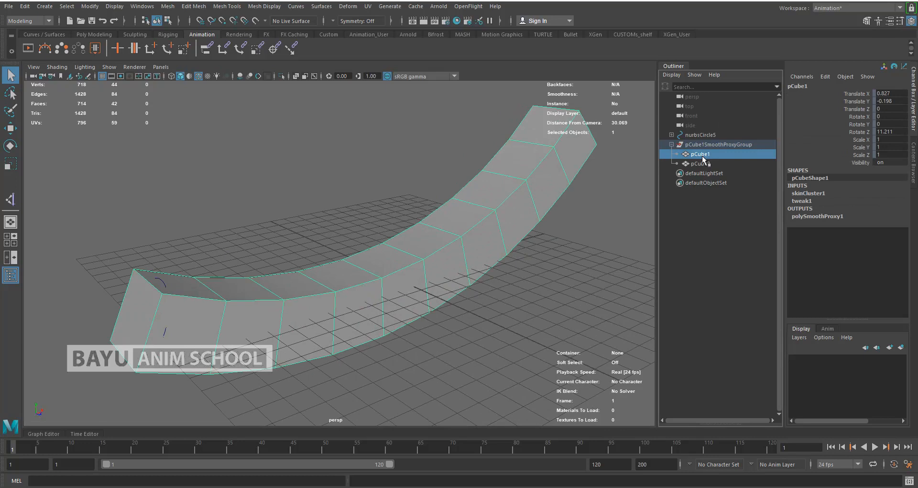
left_click(699, 163)
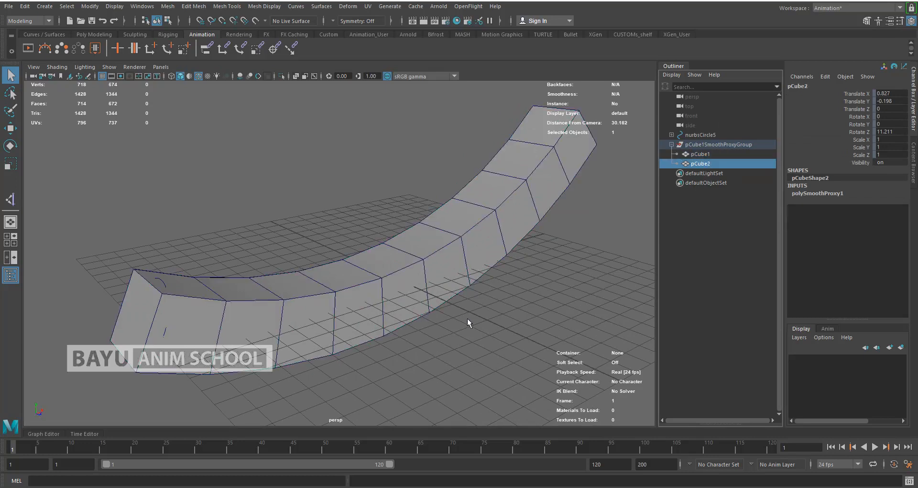
key("4")
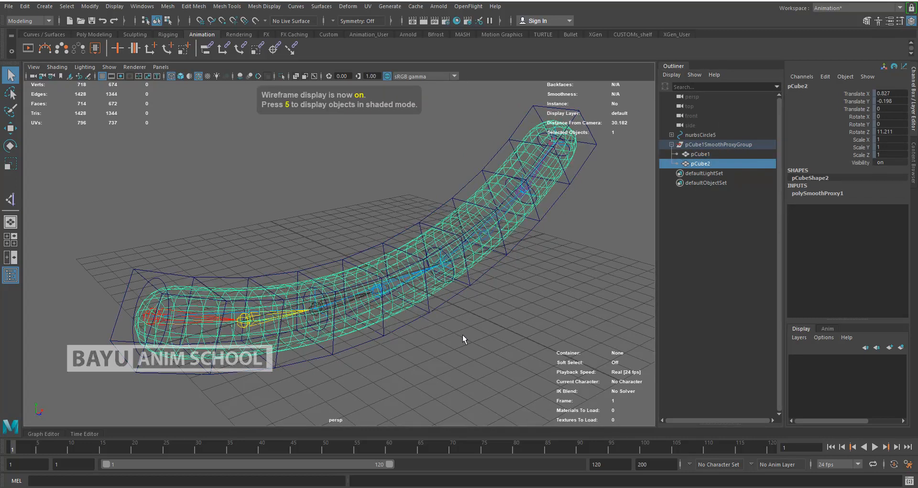
left_click_drag(455, 335, 432, 281, "alt")
key("w")
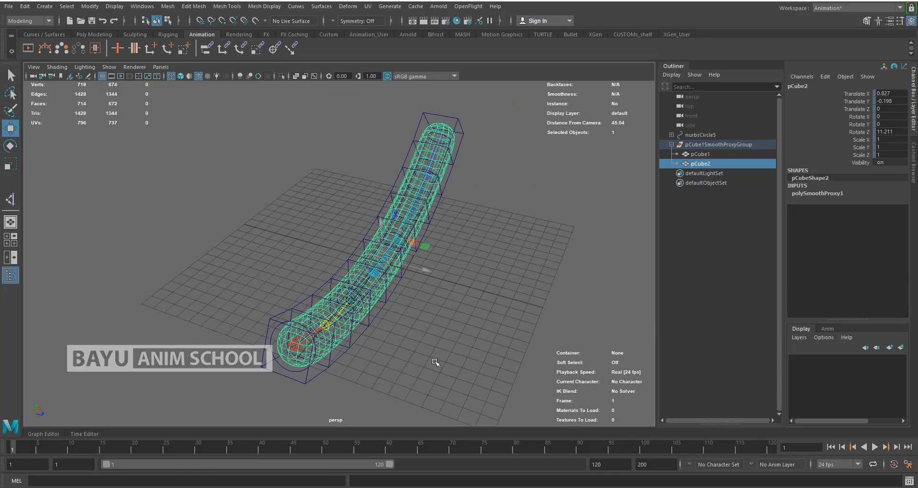
Test the rig by moving the root control circle to about Z -4.843, and undo the move
left_click(295, 372)
left_click_drag(392, 343, 413, 344, "alt")
left_click_drag(371, 372, 296, 343)
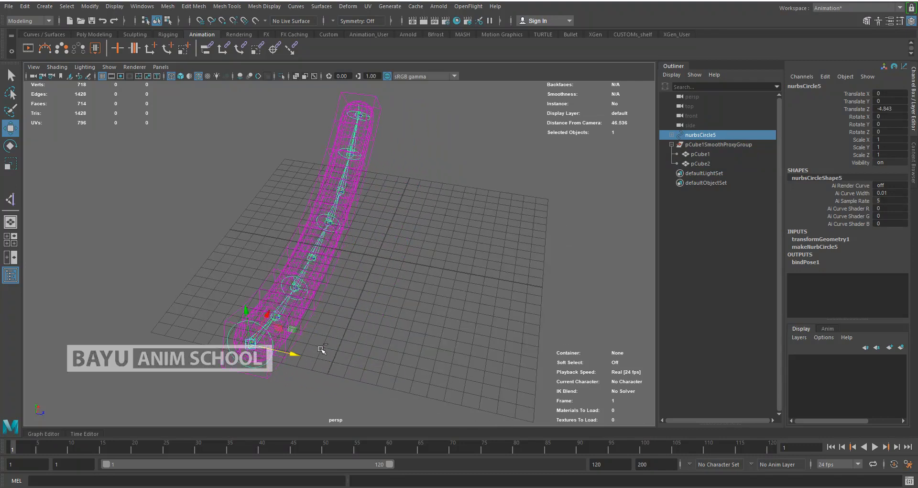
key("ctrl+z")
left_click_drag(458, 294, 372, 264, "alt")
left_click(359, 264)
left_click_drag(476, 275, 305, 316, "alt")
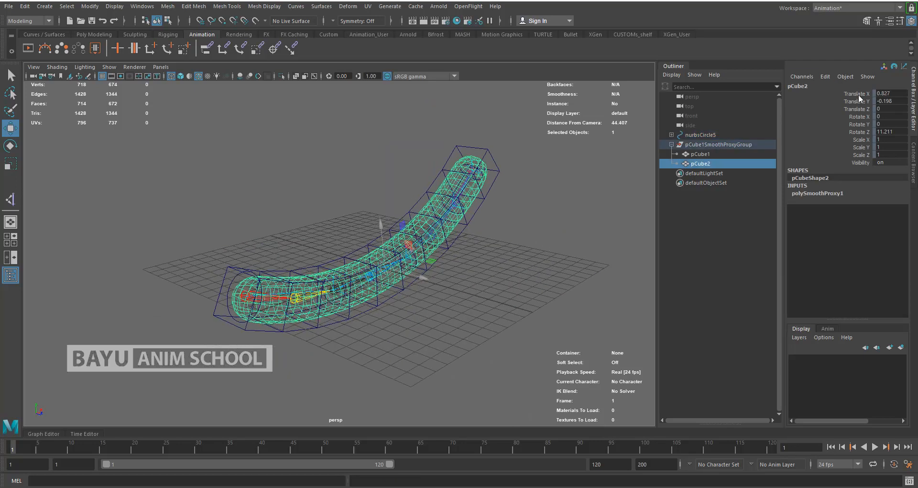
Unlock the smooth mesh's translate channels, move it sideways to about Z 5.634 and display the scene shaded
left_click_drag(858, 93, 857, 109)
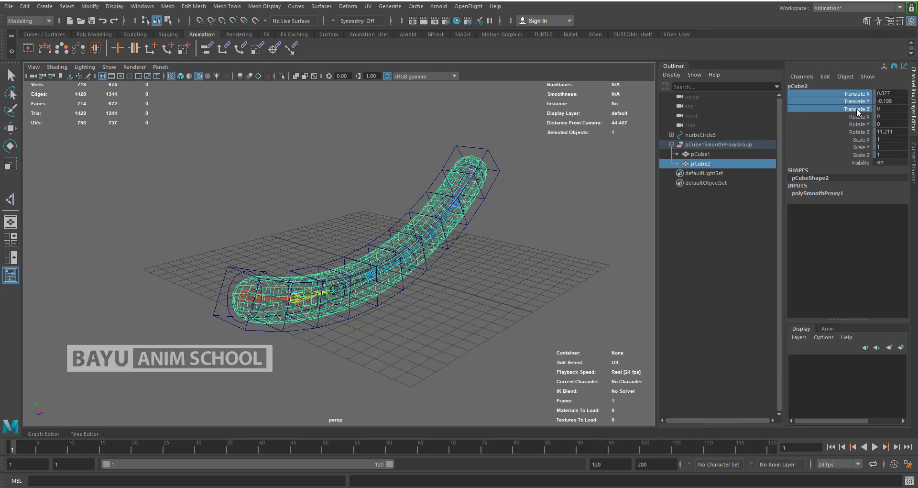
right_click(855, 102)
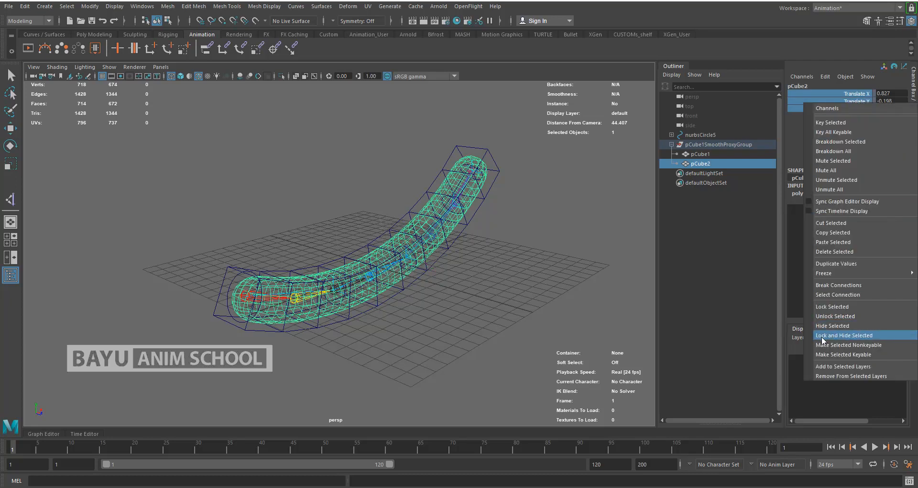
left_click(862, 315)
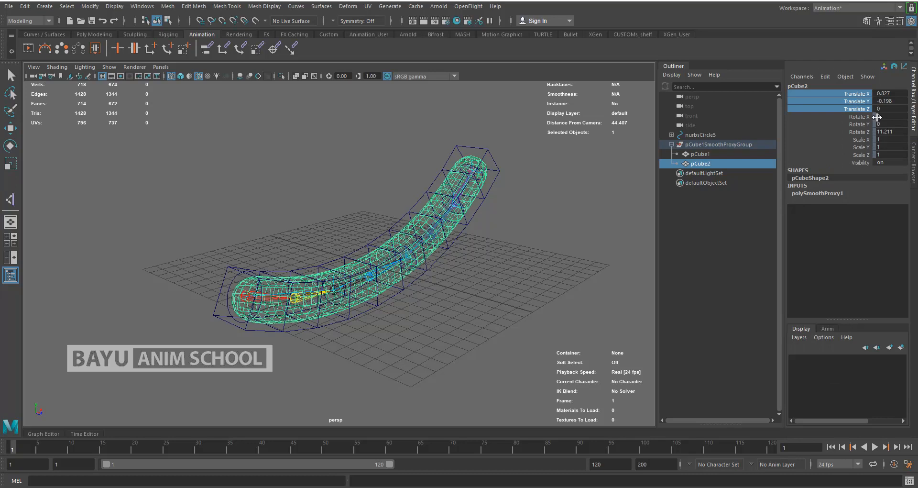
left_click_drag(420, 328, 436, 332, "alt")
key("w")
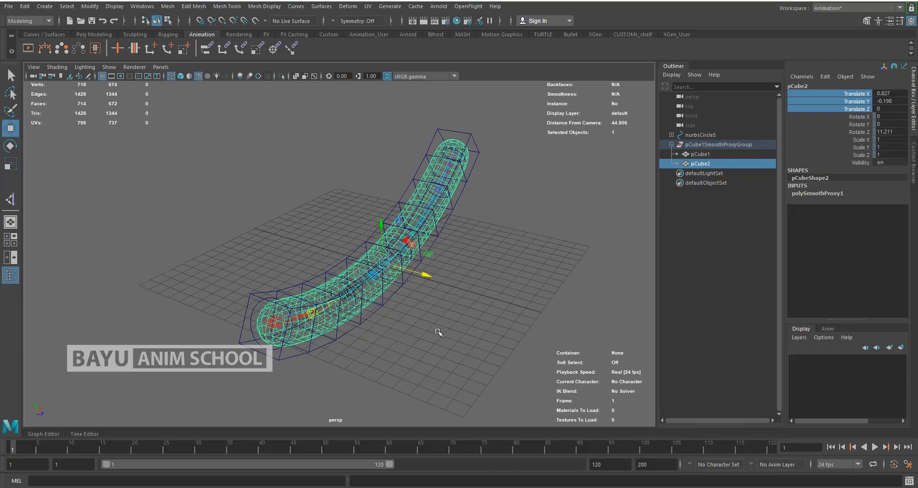
left_click_drag(422, 274, 492, 310)
key("5")
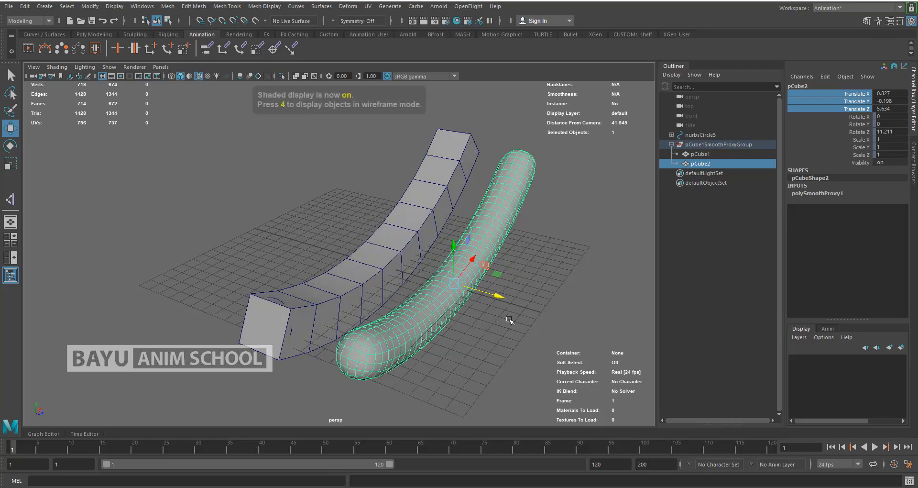
Put the low-poly box pCube1 on a new display layer and hide that layer
left_click(485, 362)
mouse_move(485, 362)
left_mouse_down("alt")
mouse_move(419, 338)
mouse_move(467, 349)
mouse_move(454, 352)
mouse_move(473, 307)
mouse_move(550, 286)
mouse_move(474, 281)
left_mouse_up("alt")
left_click(470, 186)
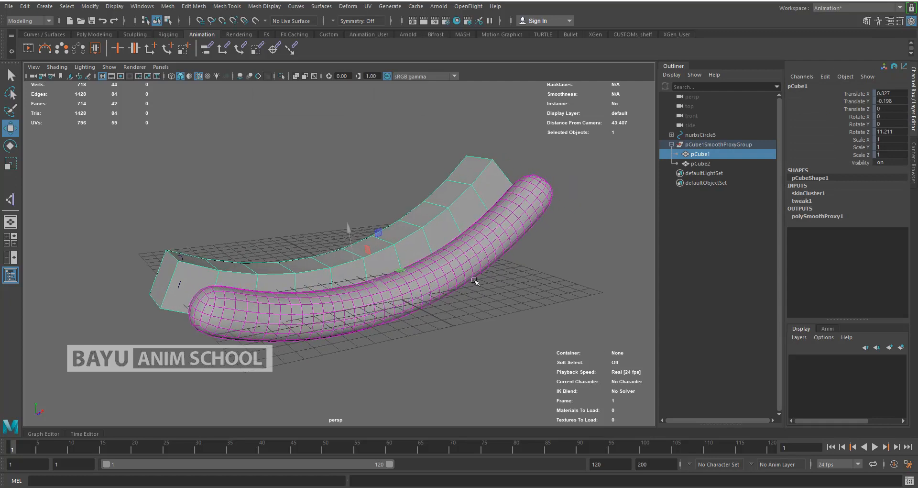
left_click(902, 348)
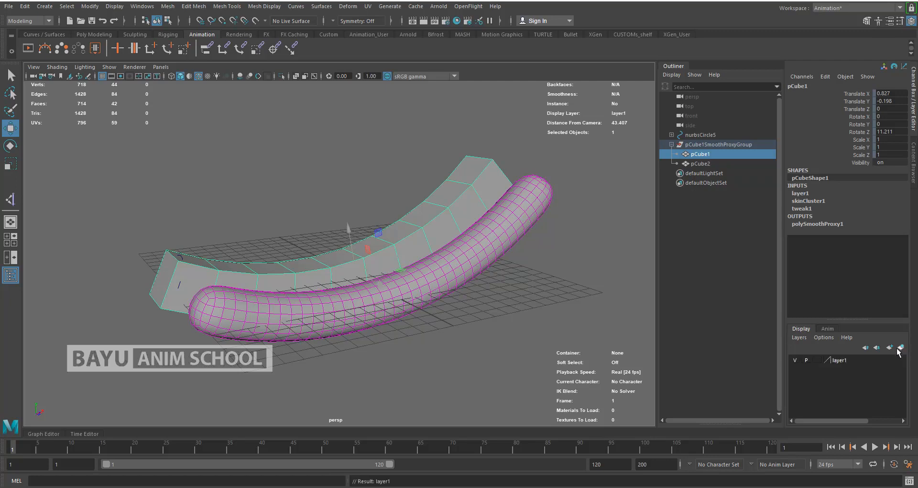
left_click(793, 359)
left_click_drag(335, 357, 477, 355, "alt")
scroll(440, 340, "up", 3)
middle_click_drag(517, 334, 445, 360, "alt")
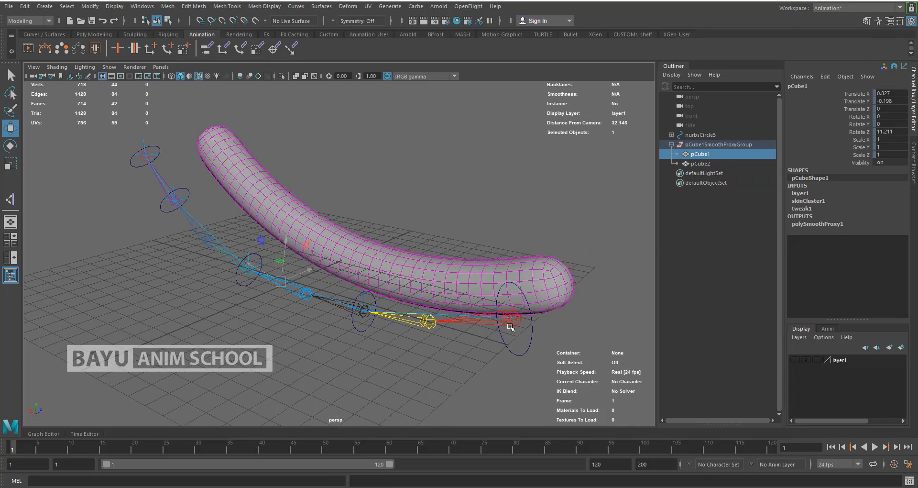
Select all five control circles along the chain, starting at the tip and ending with the root
left_click(520, 349)
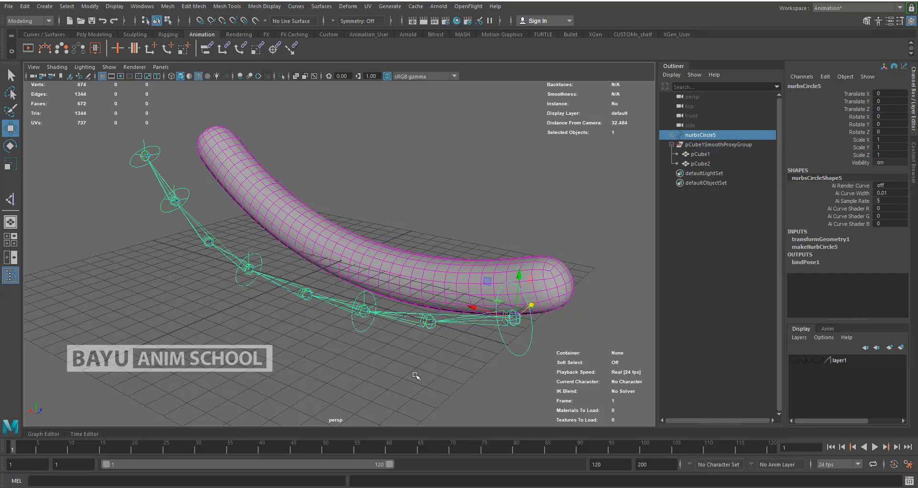
left_click(452, 380)
left_click_drag(466, 359, 461, 361, "alt")
left_click_drag(361, 355, 430, 349, "alt")
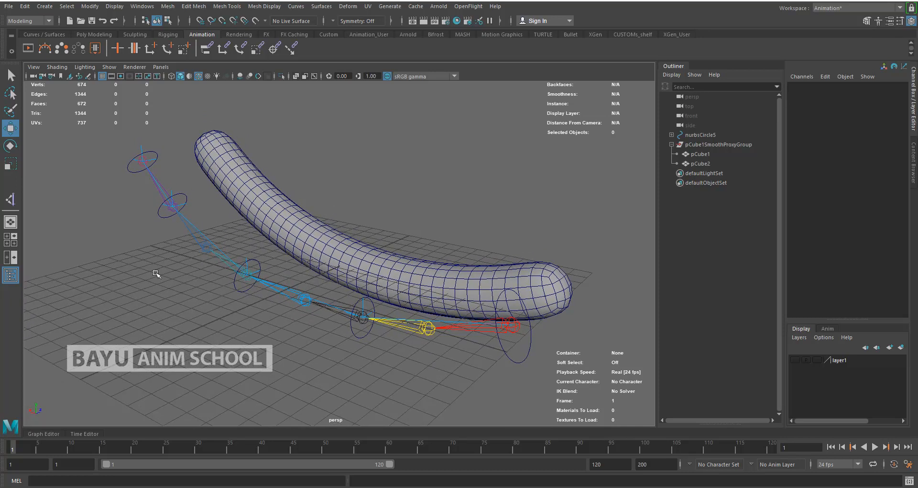
left_click(132, 172)
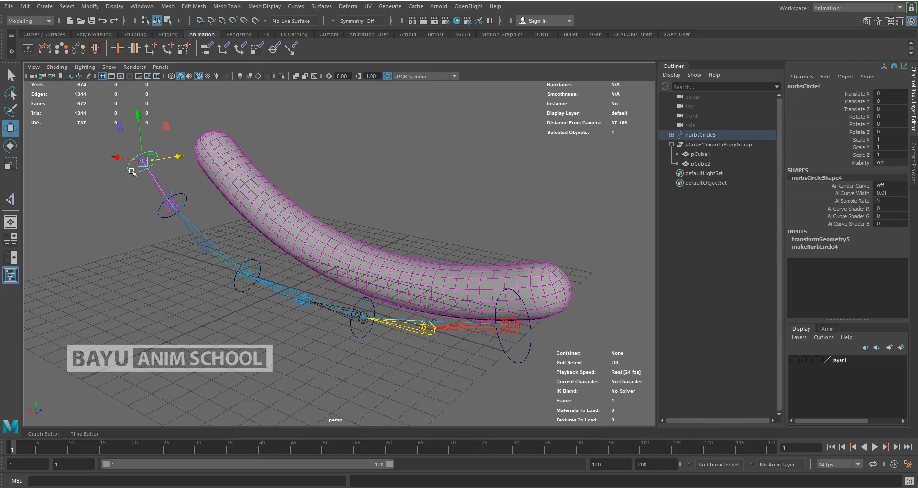
key("q")
left_click(163, 220, "shift")
left_click(238, 291, "shift")
left_click(354, 333, "shift")
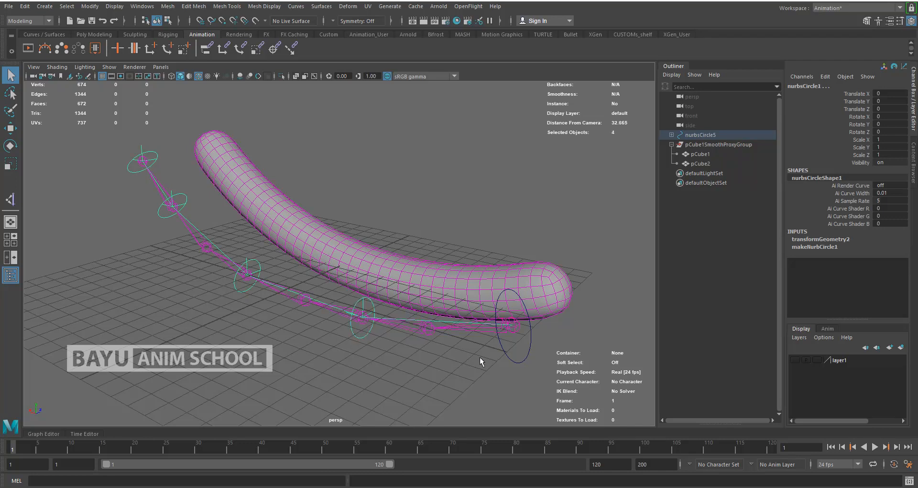
left_click(507, 354, "shift")
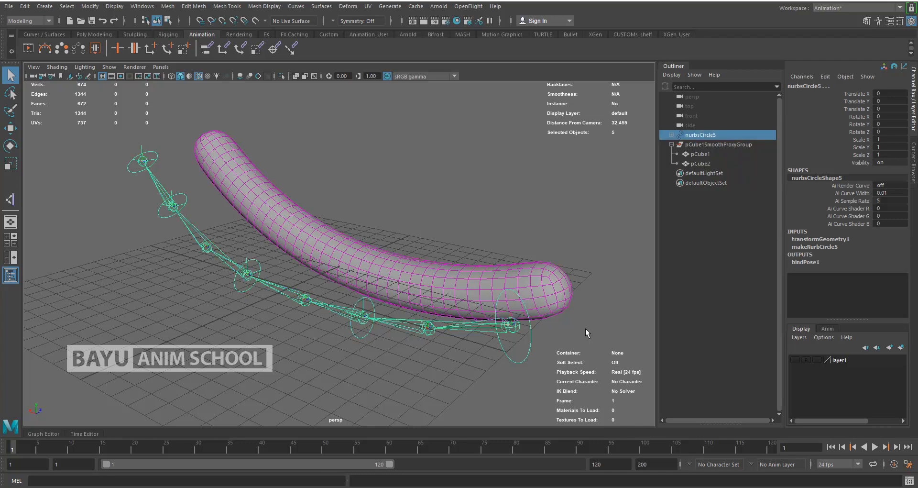
Test the smooth mesh's deformation by rotating the five control circles together, and undo each rotation
key("e")
left_click_drag(542, 300, 478, 337)
key("ctrl+z")
left_click_drag(474, 307, 414, 334)
key("ctrl+z")
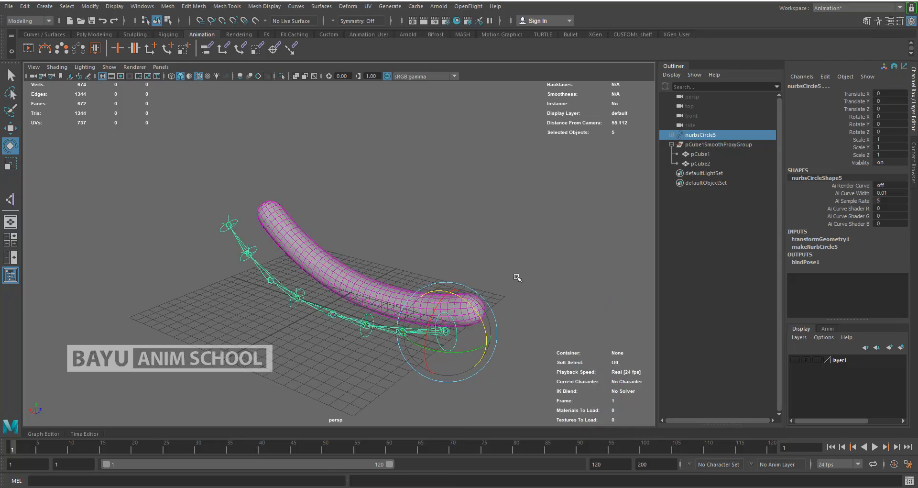
Show layer1 again and select the low-poly box pCube1
left_click(795, 360)
left_click(562, 286)
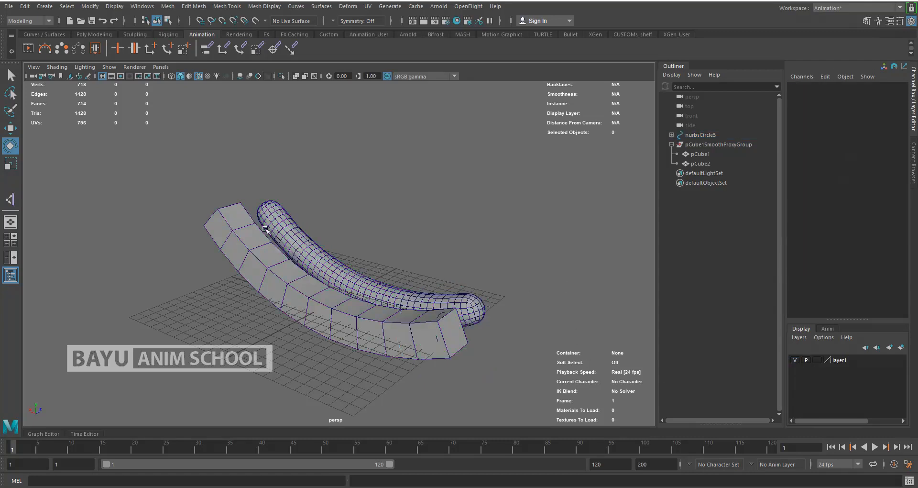
left_click(245, 209)
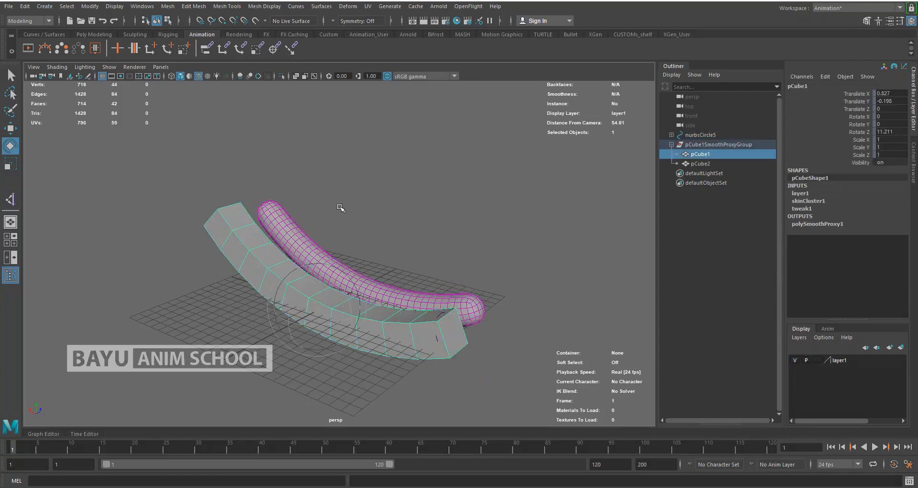
middle_click_drag(348, 192, 348, 184, "alt")
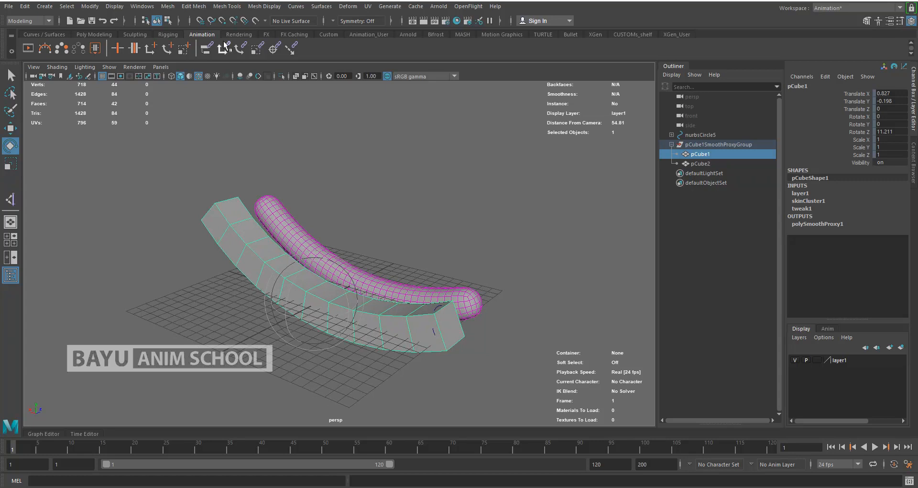
Switch to the Rigging menu set, open the Paint Skin Weights tool settings for pCube1, and reposition and enlarge the settings window
left_click(45, 21)
left_click(38, 40)
left_click(195, 6)
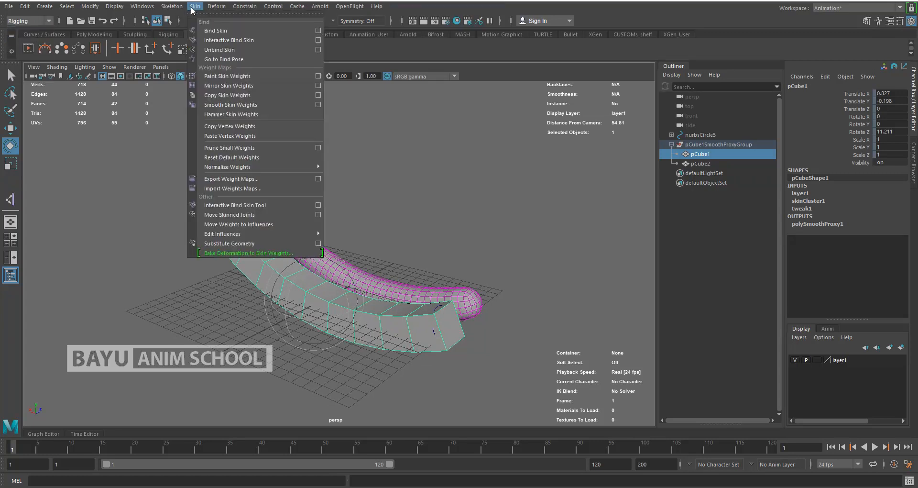
left_click(318, 76)
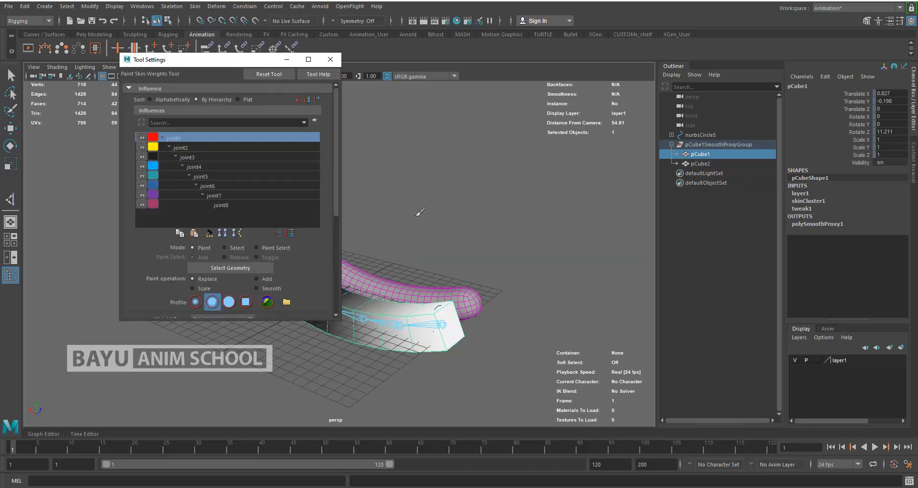
mouse_move(267, 64)
left_mouse_down()
mouse_move(501, 114)
mouse_move(617, 103)
left_mouse_up()
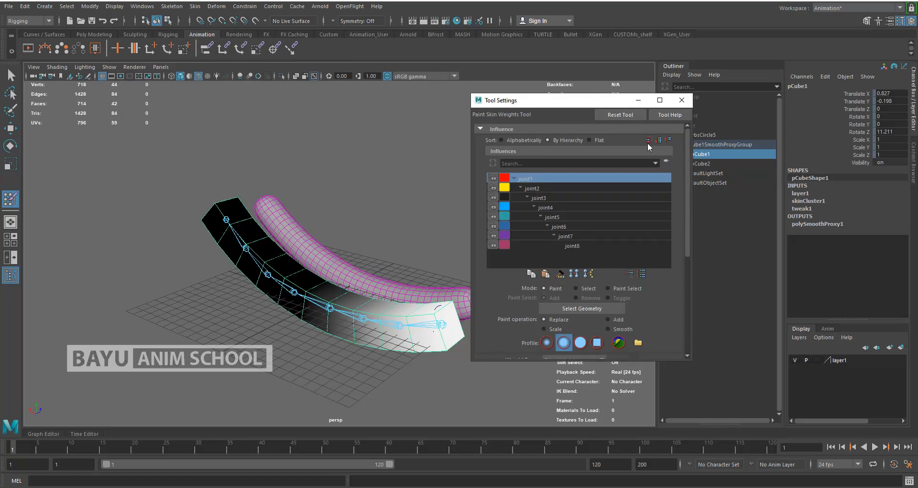
left_click_drag(595, 105, 608, 56)
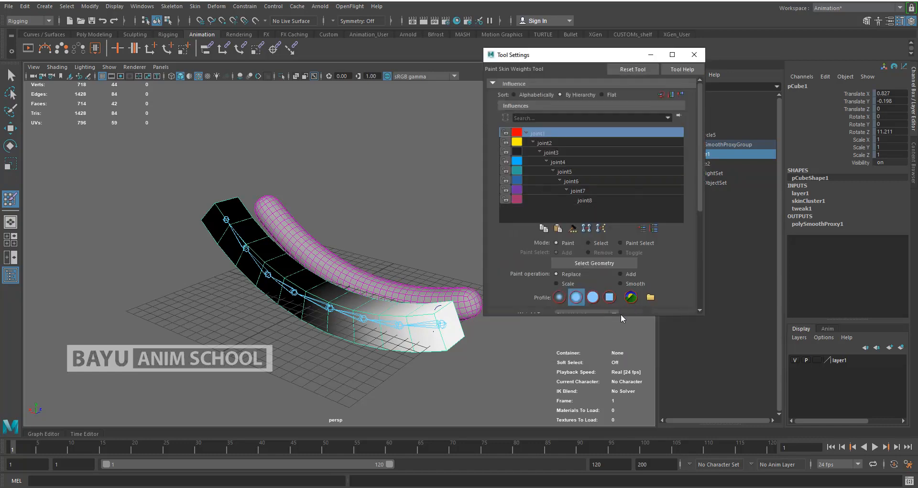
left_click_drag(624, 317, 637, 415)
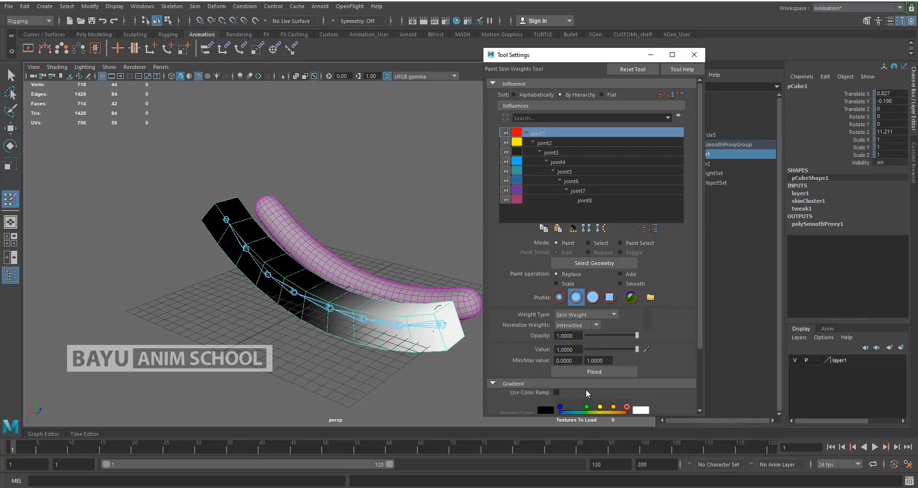
Set the paint operation to Smooth and flood the weights of joint1 three times and joint2 twice
left_click(643, 285)
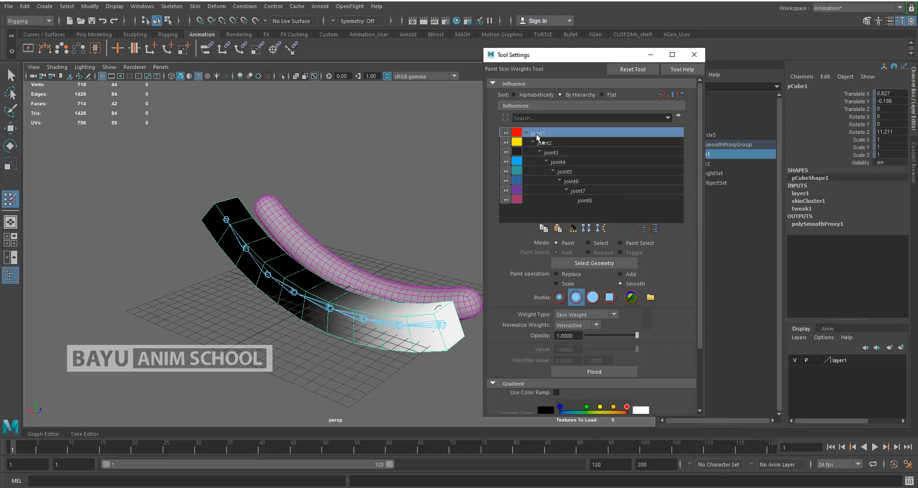
left_click(598, 370)
left_click(598, 371)
left_click(598, 371)
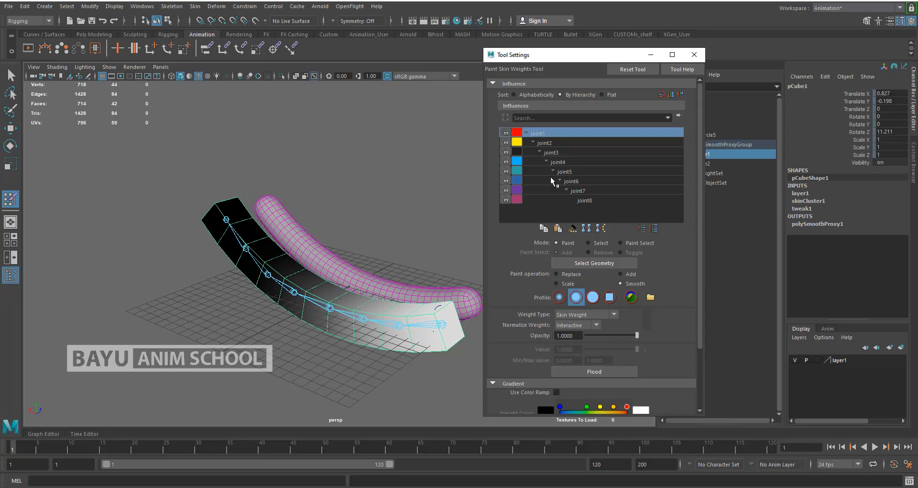
left_click(540, 142)
left_click(595, 372)
left_click(595, 372)
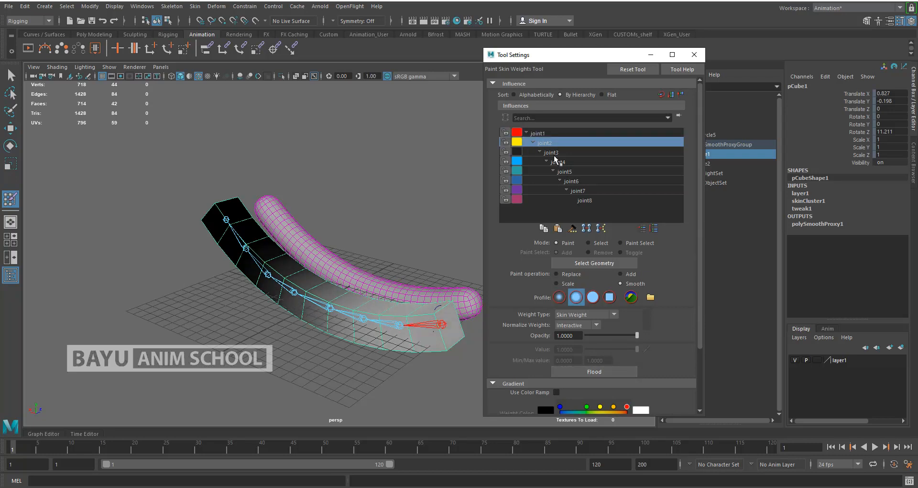
Flood the smoothing once each on the weights of joint3, joint4 and joint5
left_click(553, 154)
left_click(596, 371)
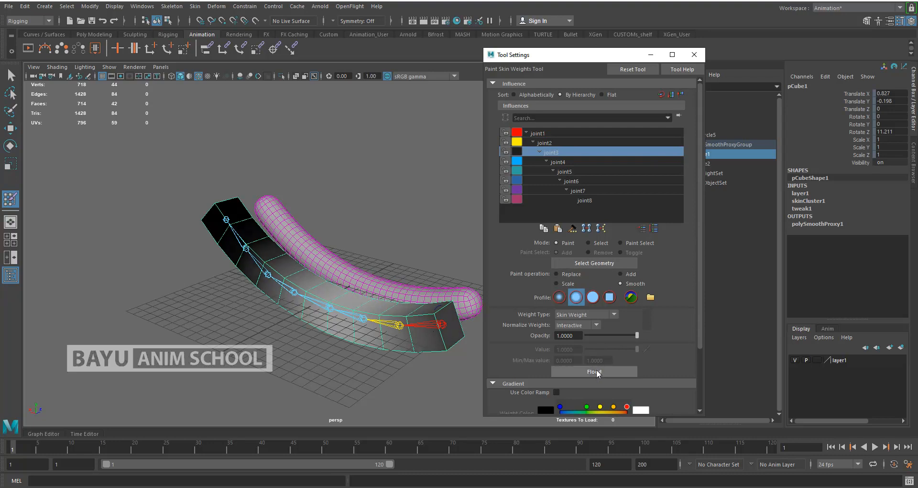
left_click(566, 161)
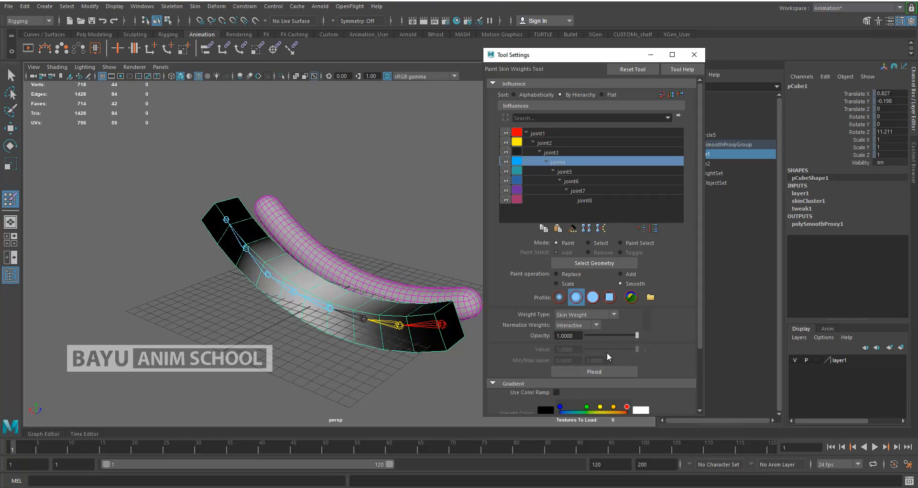
left_click(601, 372)
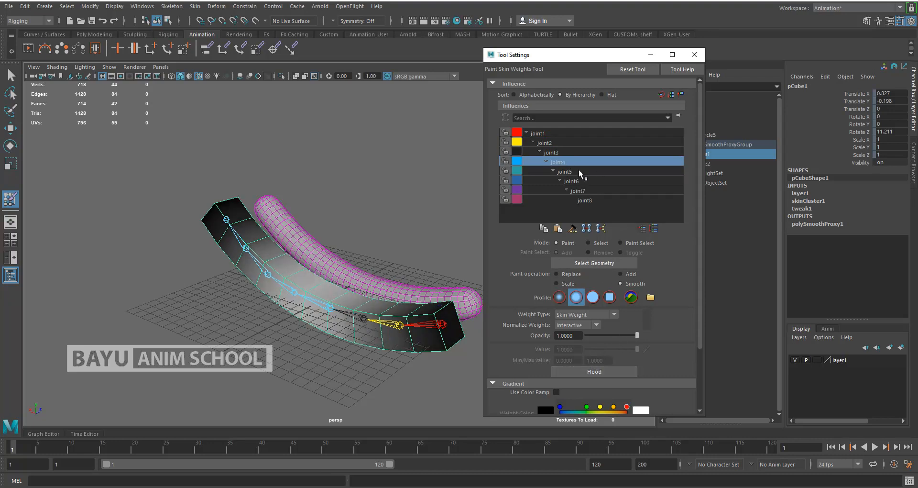
left_click(574, 171)
left_click(595, 370)
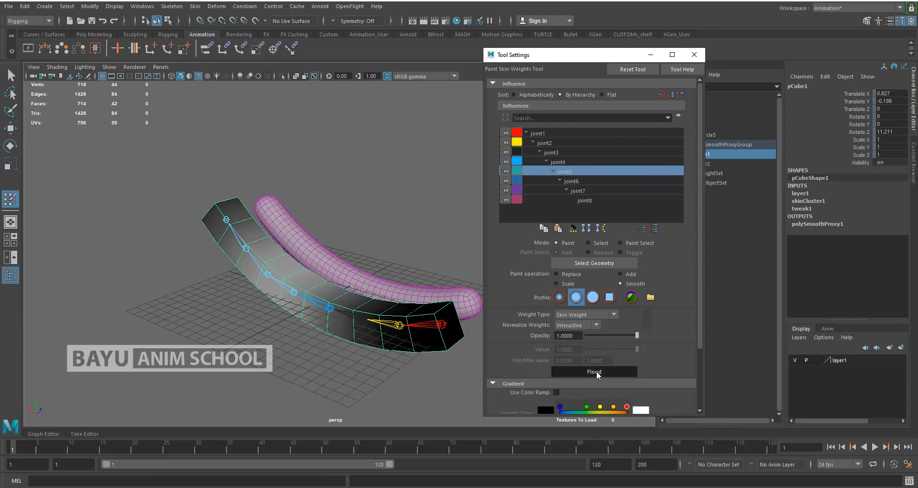
Flood the smoothing once each on the weights of joint6, joint7 and joint8, and close the tool settings
left_click(576, 181)
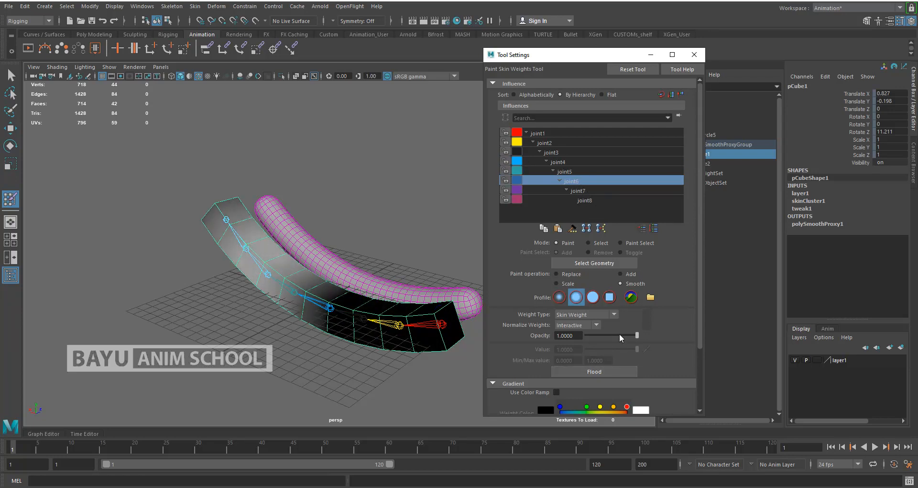
left_click(597, 372)
left_click(577, 190)
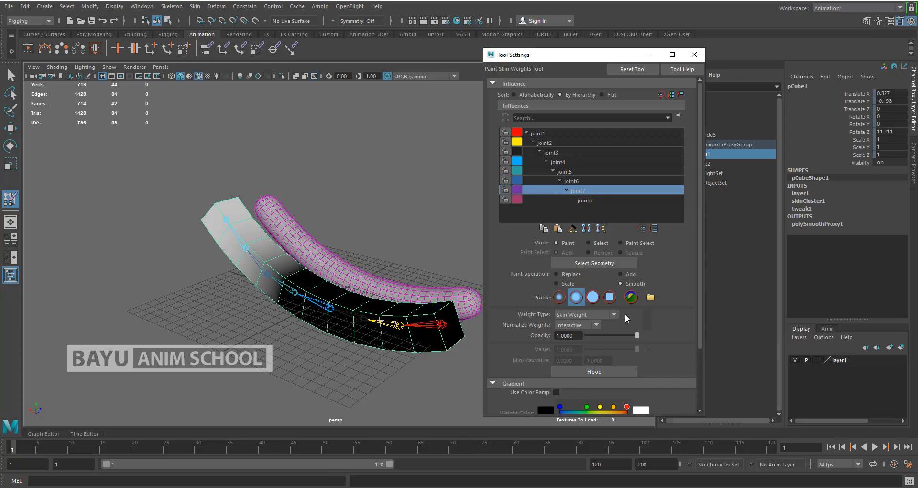
left_click(598, 370)
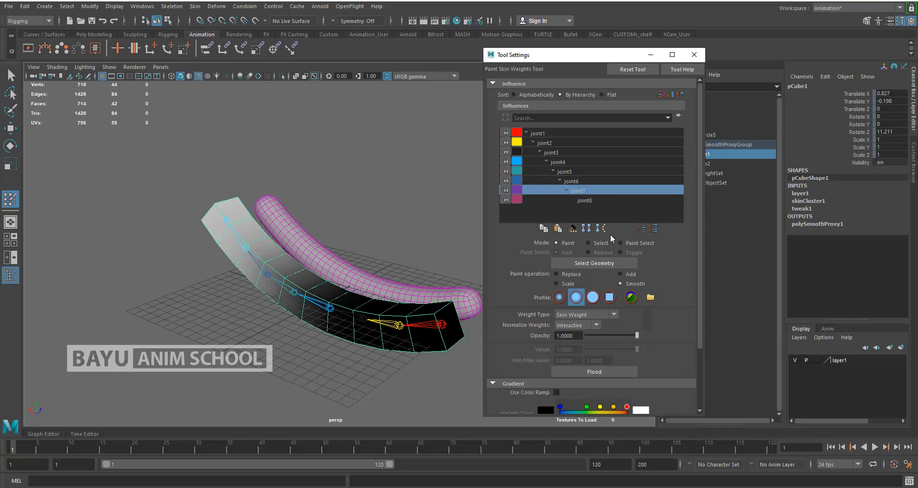
left_click(592, 199)
left_click(600, 371)
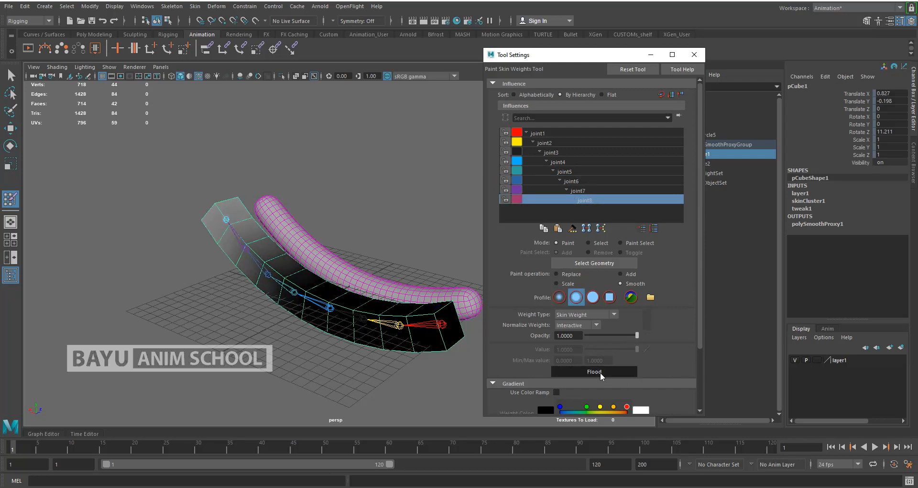
left_click(694, 55)
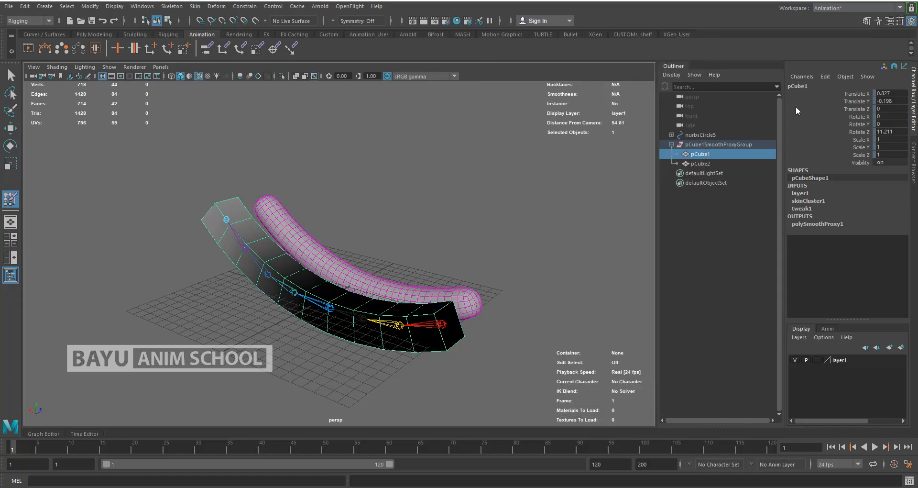
Hide layer1 and select all five control circles, starting at the tip and ending with the root
left_click(794, 360)
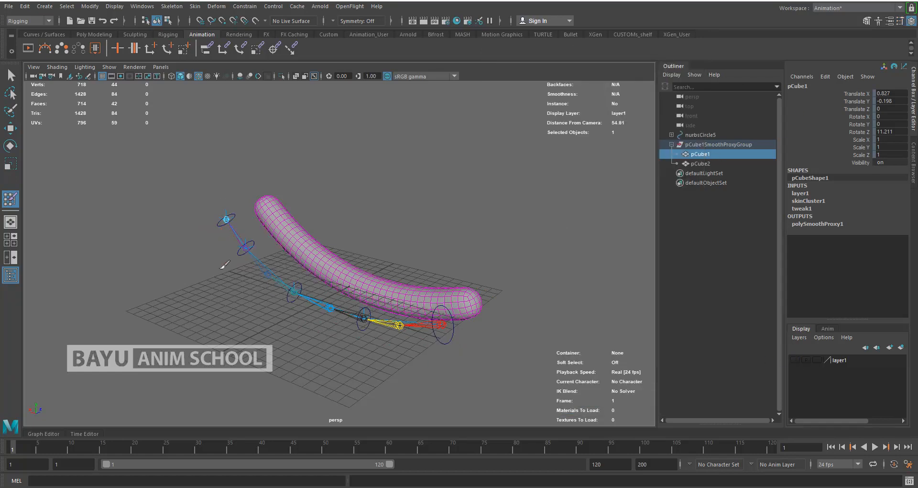
key("w")
left_click(220, 231)
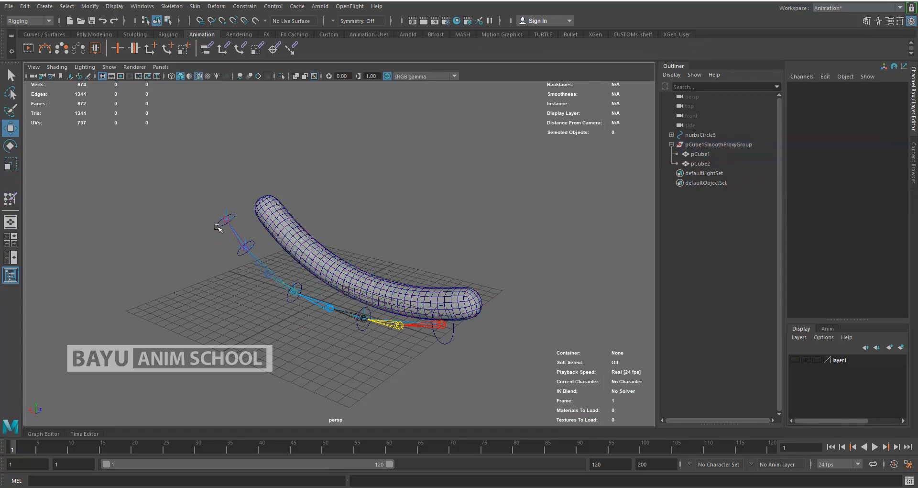
left_click(218, 227)
scroll(226, 282, "up", 2)
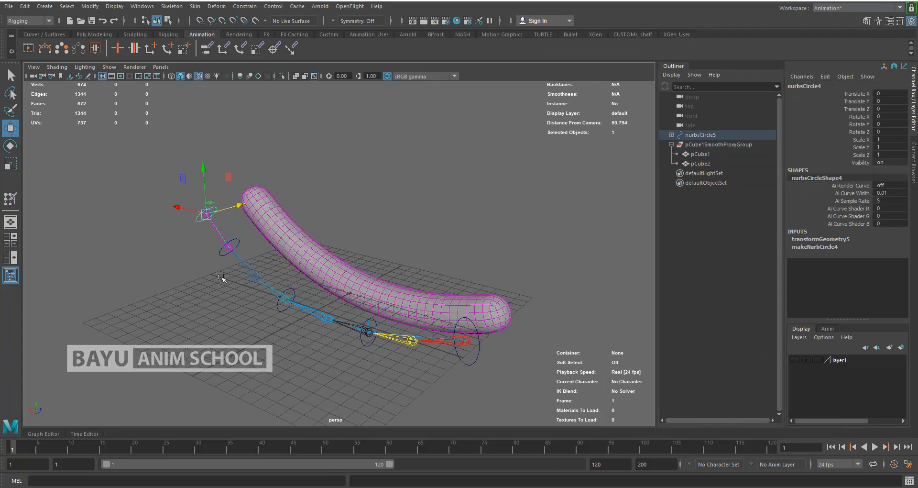
key("q")
left_click(224, 258, "shift")
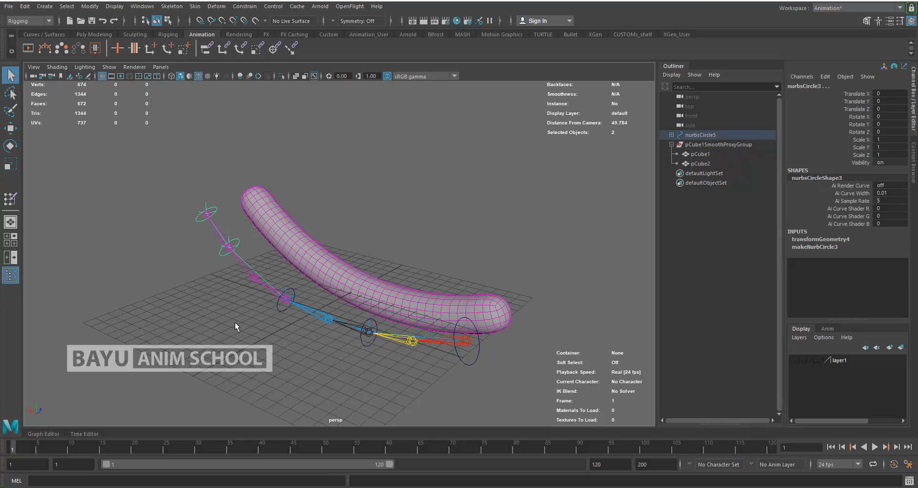
left_click(276, 309, "shift")
left_click(365, 342, "shift")
left_click(467, 363, "shift")
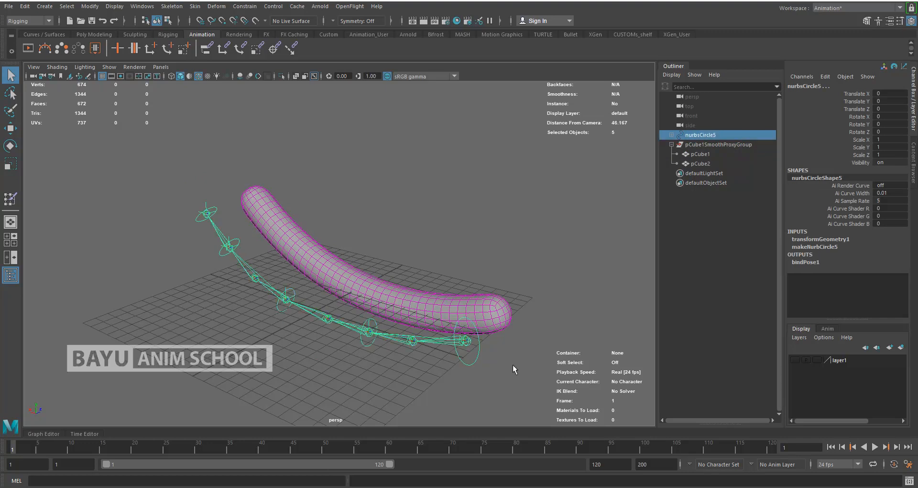
Test the smoothed weights by rotating the five control circles together about Z, then undo the rotation and clear the selection
key("e")
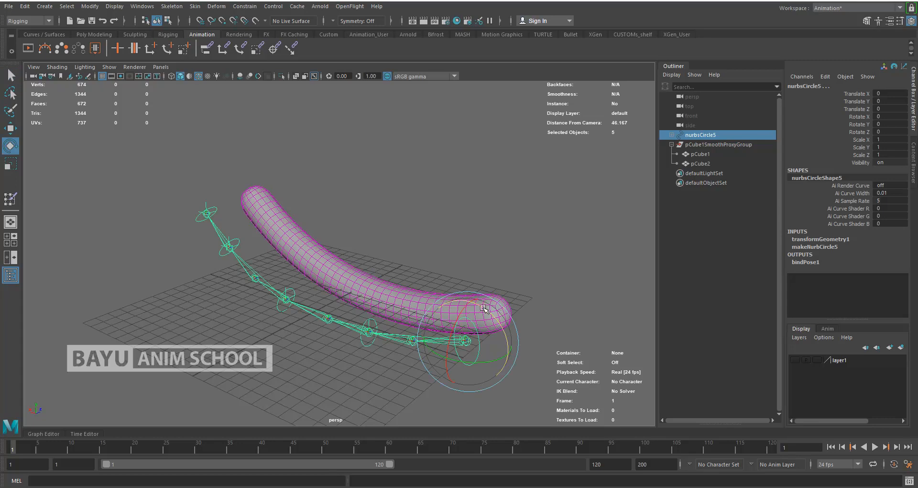
left_click_drag(483, 308, 511, 282)
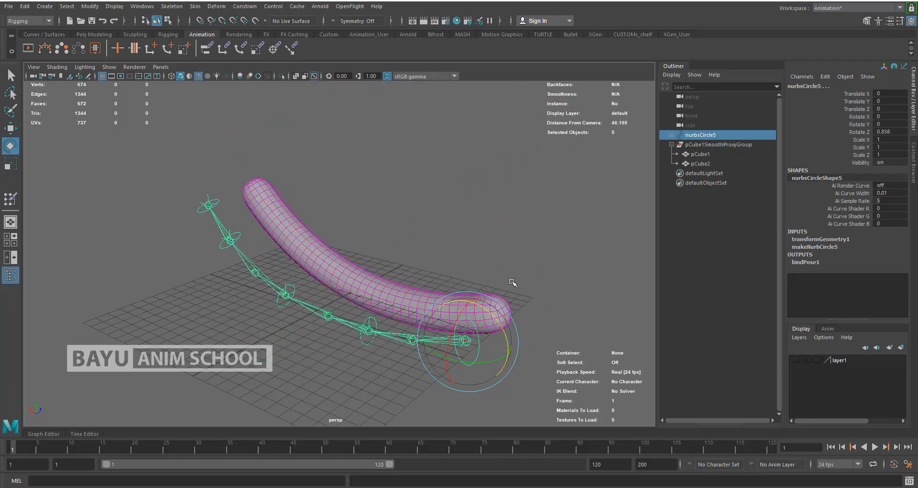
key("ctrl+z")
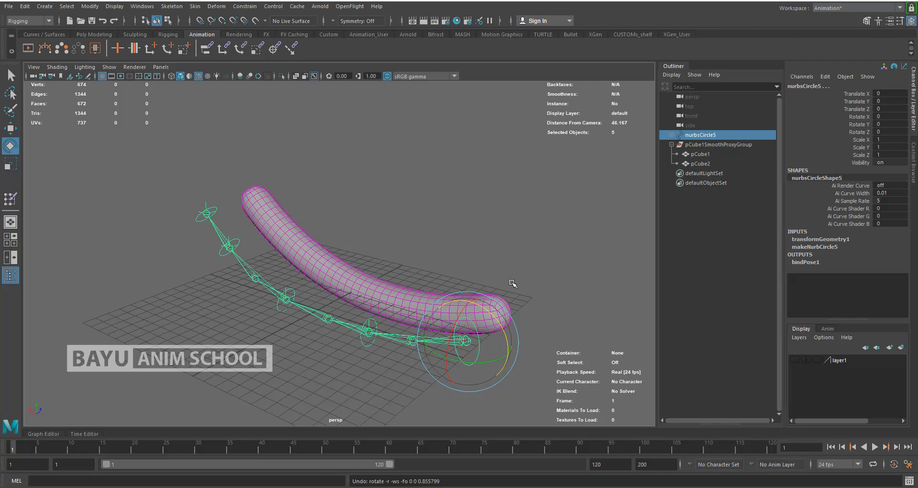
scroll(511, 282, "up", 2)
middle_click_drag(447, 289, 450, 260, "alt")
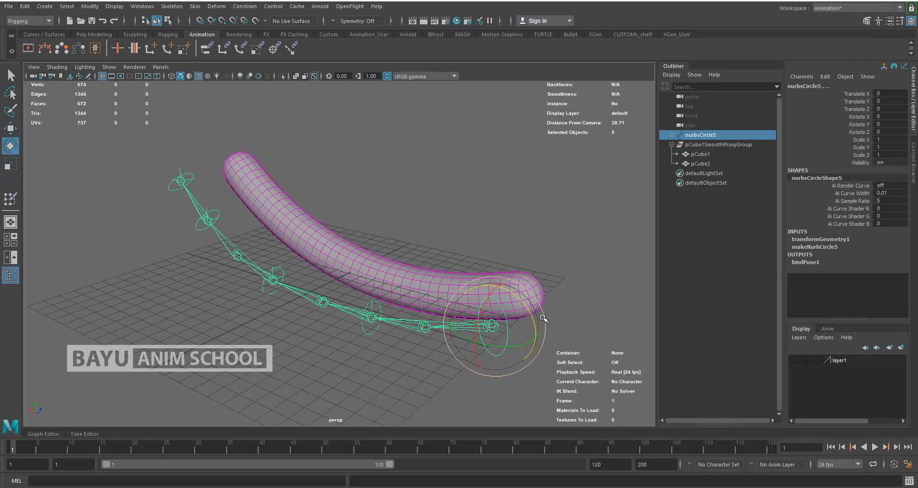
left_click(589, 232)
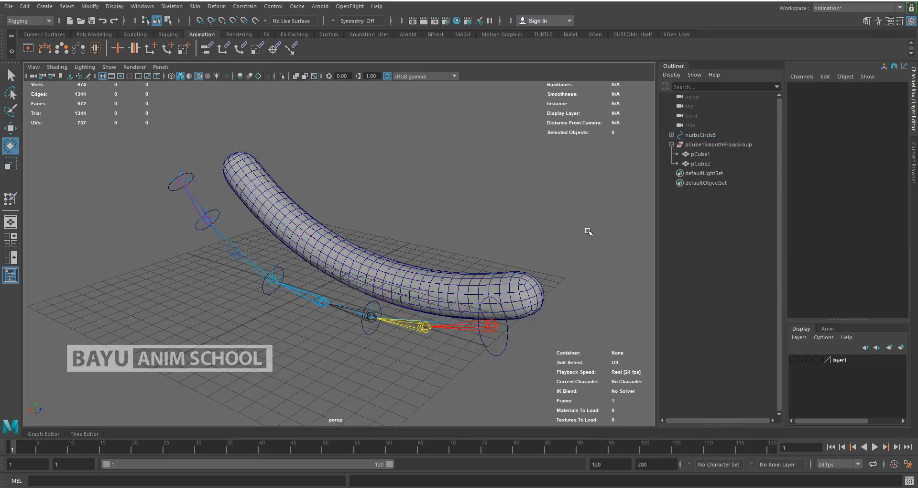